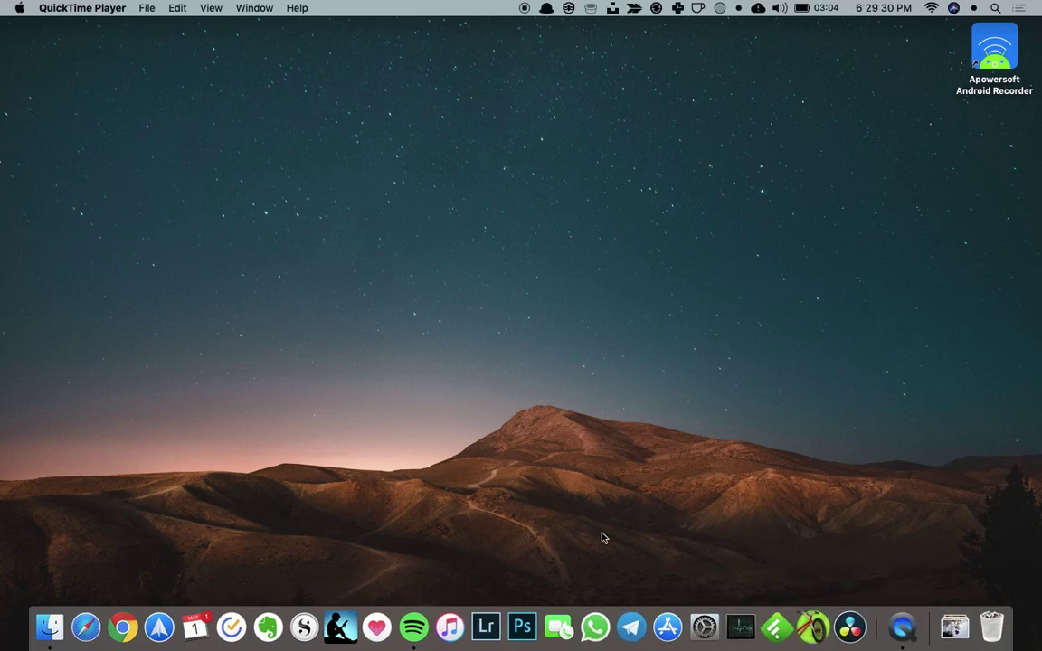
# - Launch Audio Hijack from Spotlight by searching 'audio'
pyautogui.press('super+space')
pyautogui.write('audio')
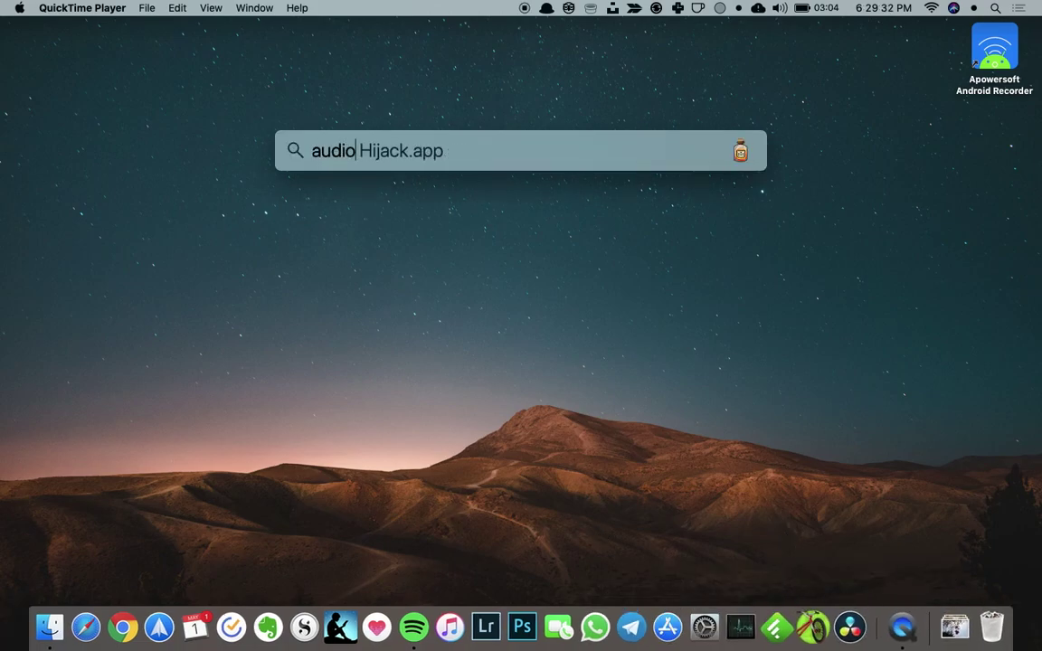
pyautogui.press('Return')
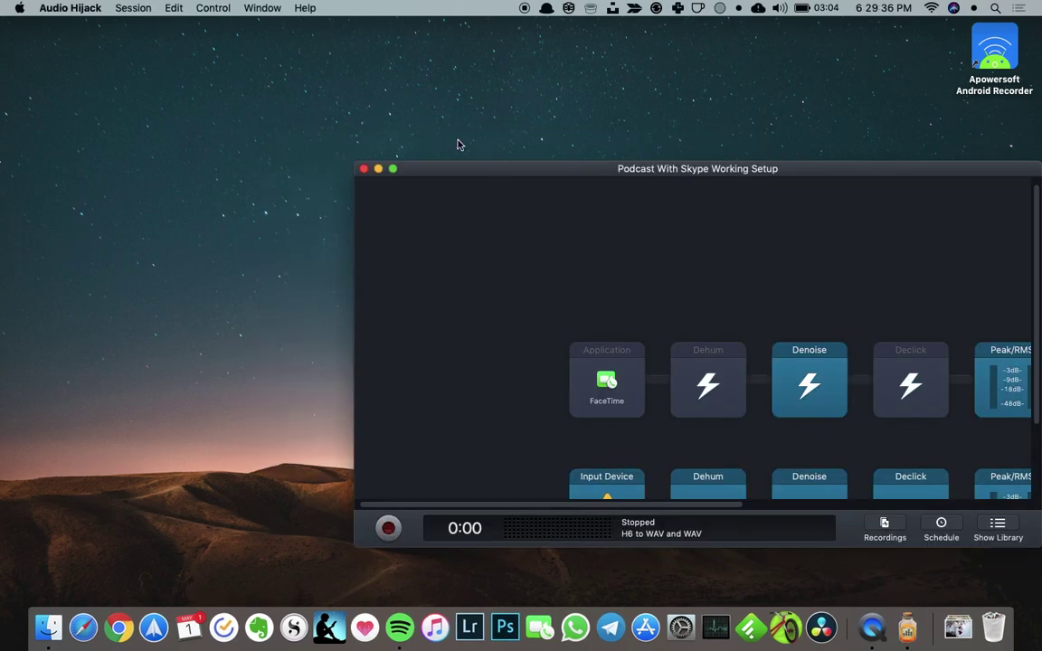
# - Try the session in full screen, then exit and move the window up and left
pyautogui.click(394, 169)
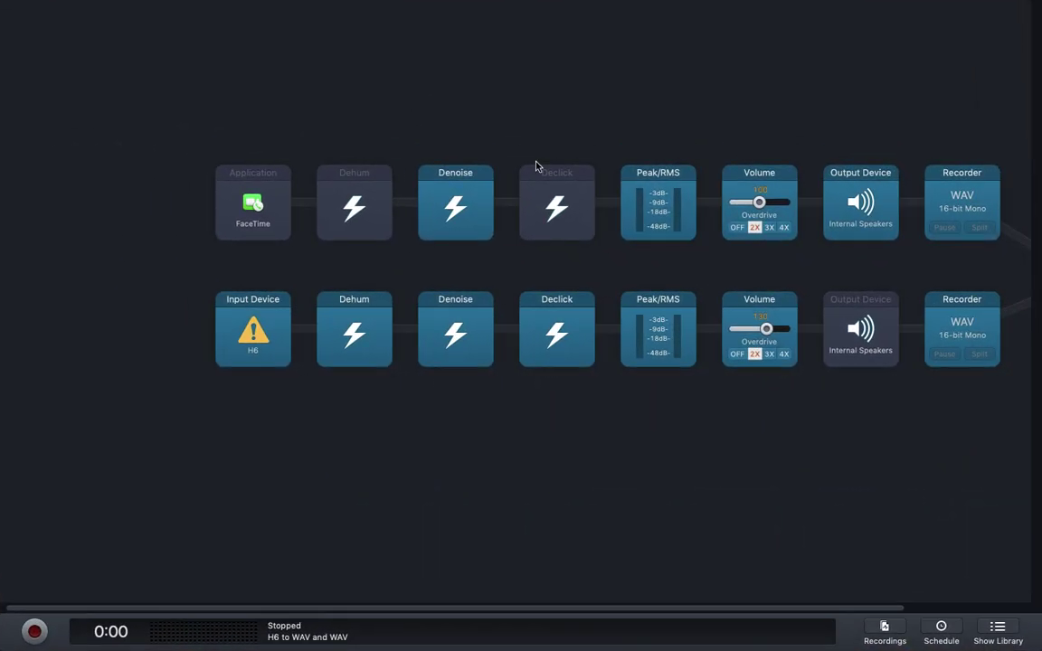
pyautogui.hscroll(5, 535, 165)
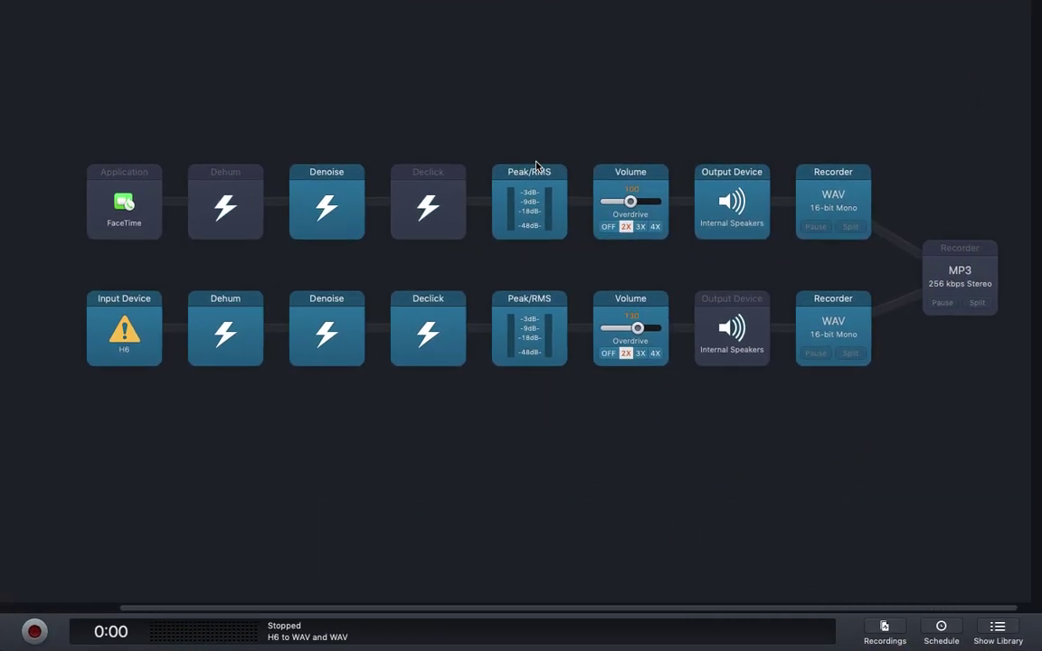
pyautogui.moveTo(419, 2)
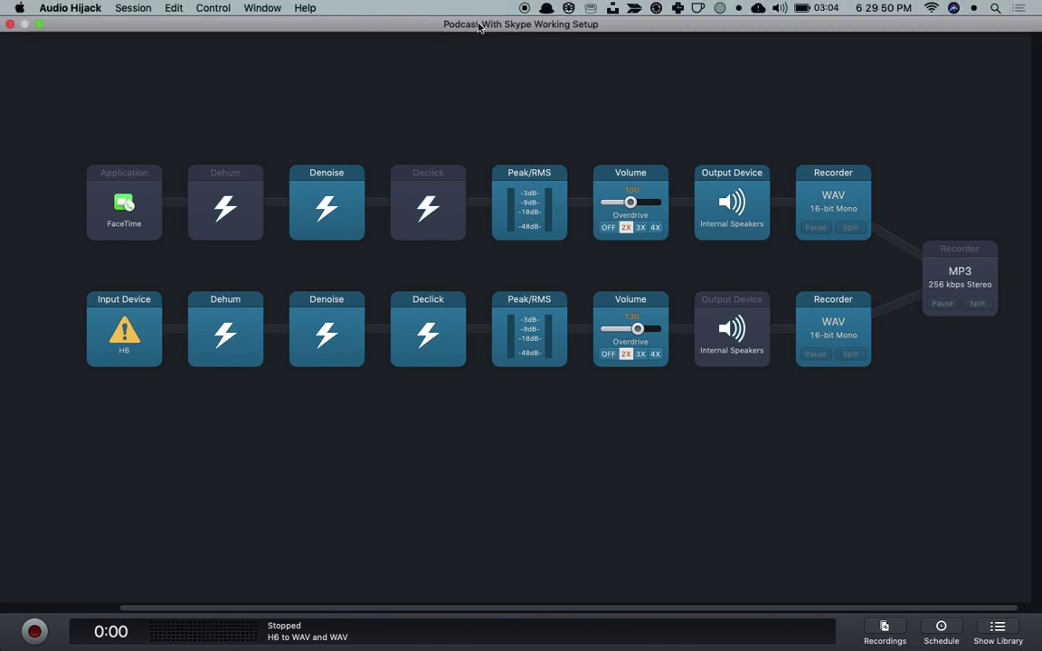
pyautogui.click(38, 26)
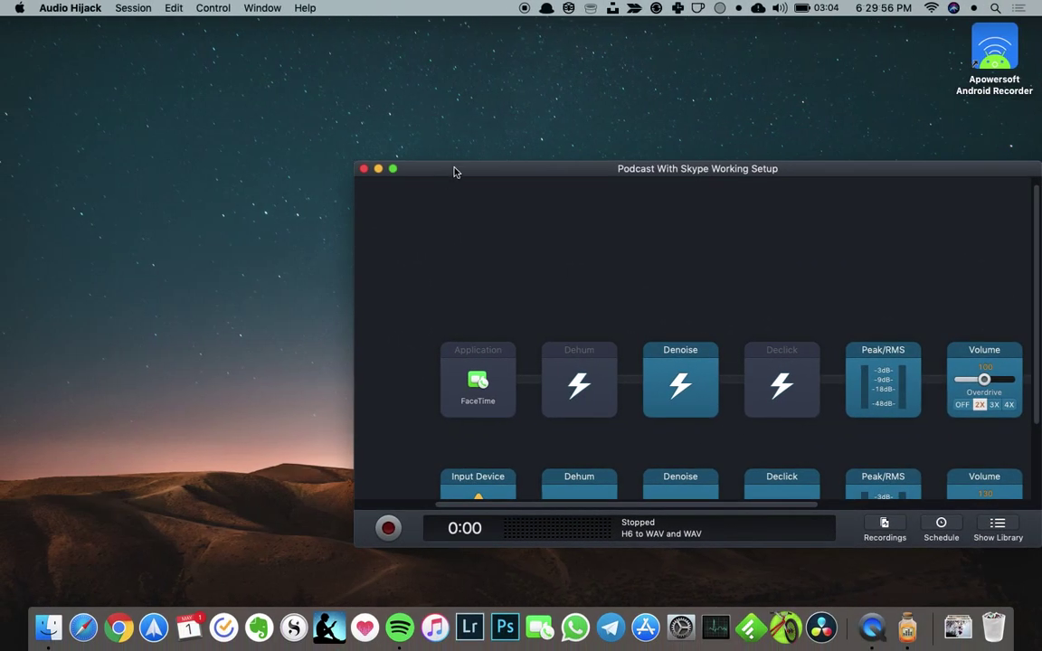
pyautogui.moveTo(455, 172); pyautogui.dragTo(328, 121)
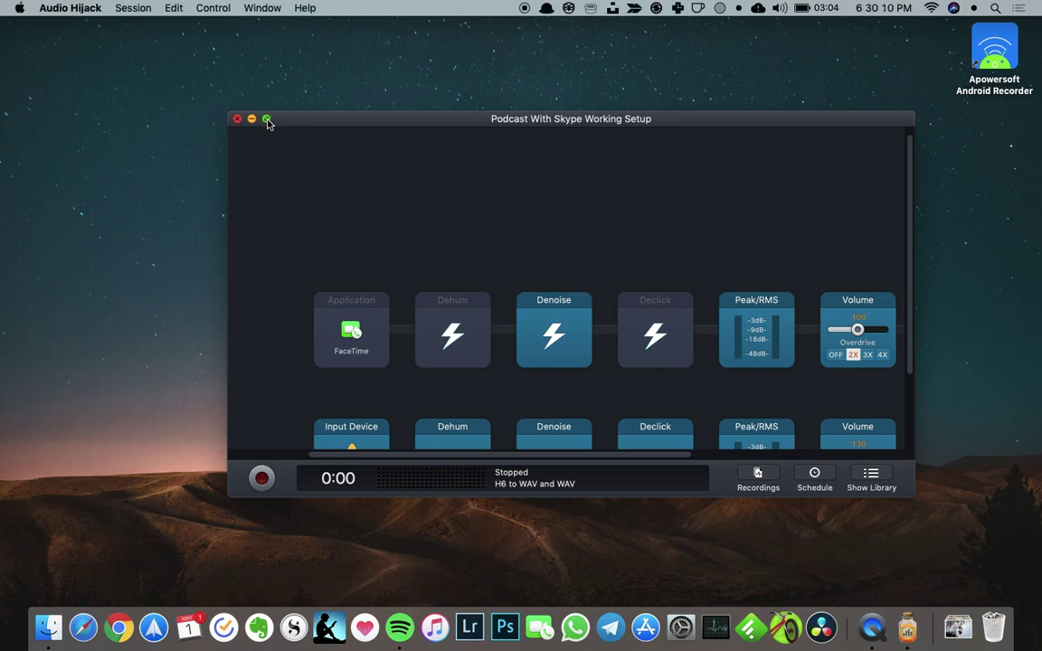
# - Put the session back in full screen and scroll the canvas across both chains and the MP3 recorder
pyautogui.click(267, 119)
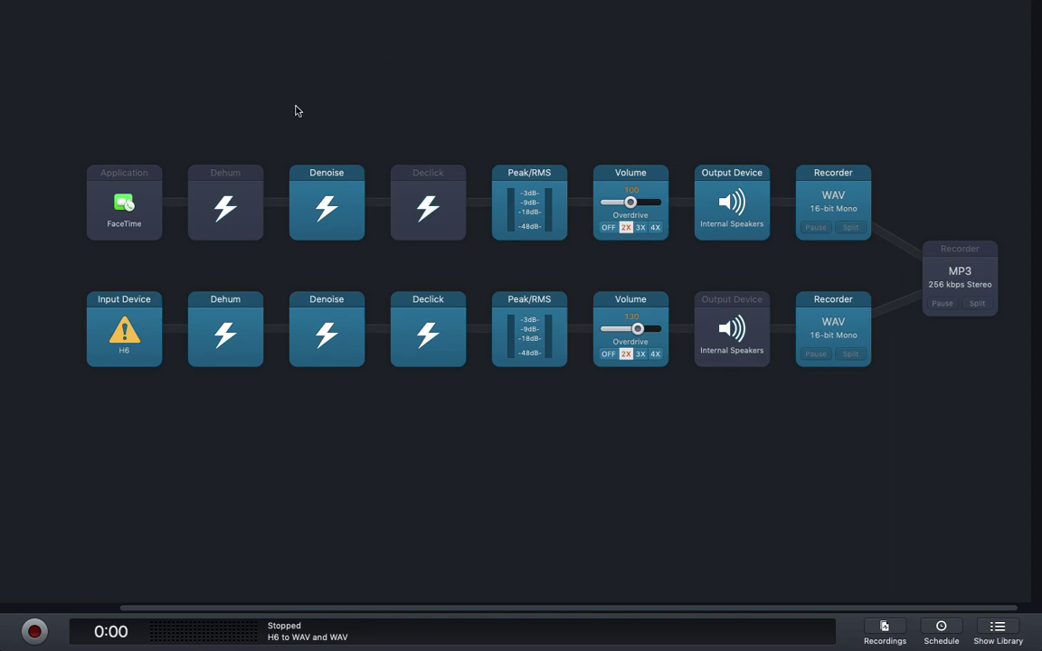
pyautogui.hscroll(-3, 295, 110)
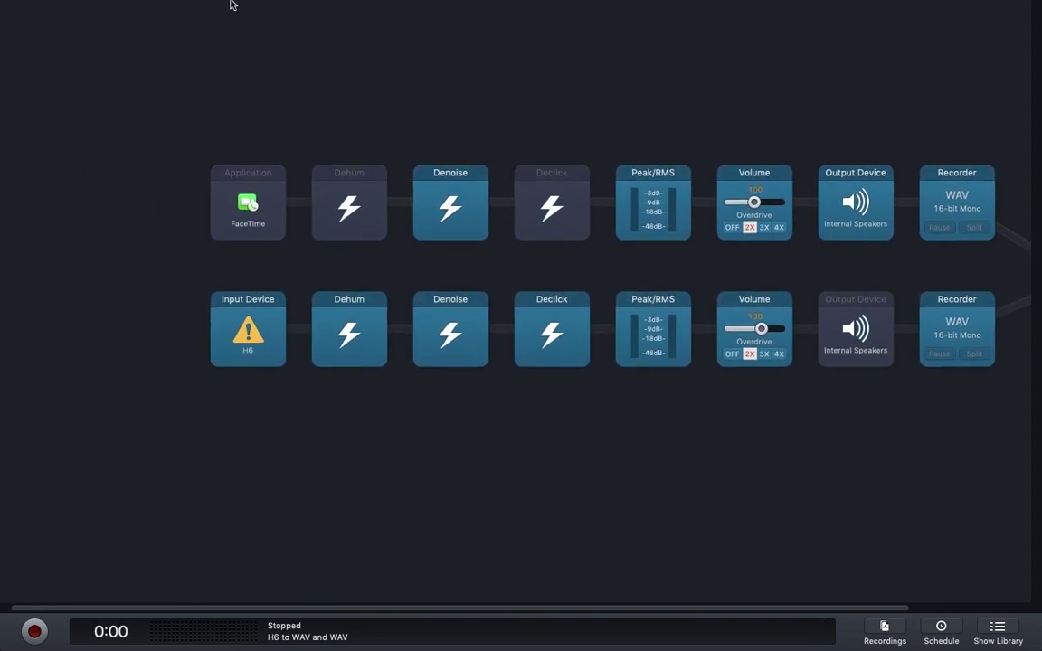
pyautogui.moveTo(230, 2)
pyautogui.hscroll(3, 506, 545)
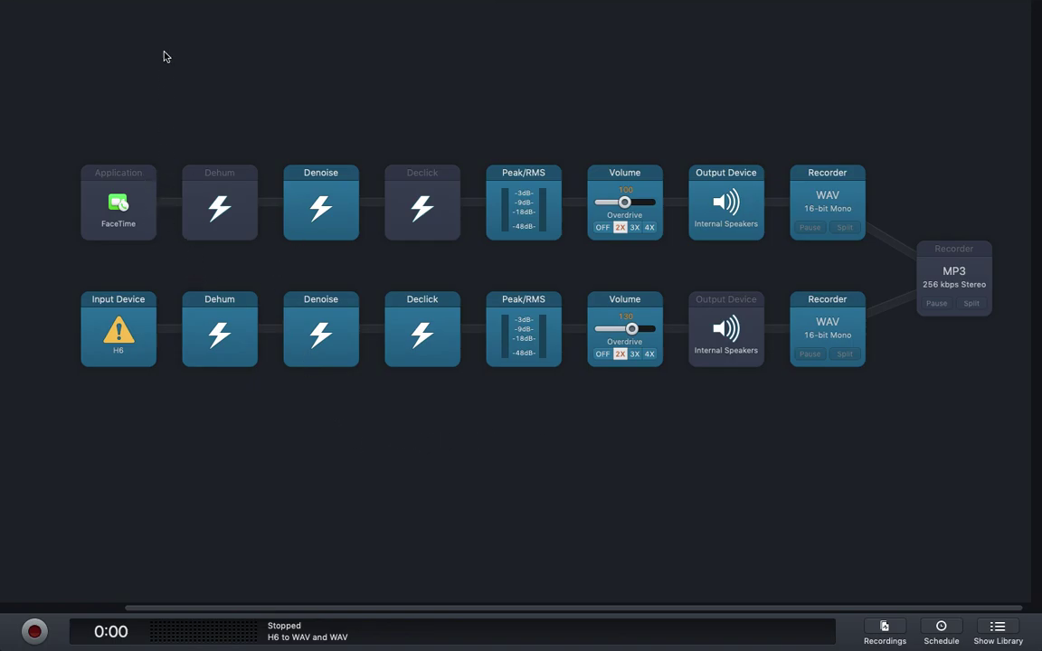
pyautogui.moveTo(143, 5)
pyautogui.hscroll(2, 708, 419)
pyautogui.hscroll(-3, 708, 418)
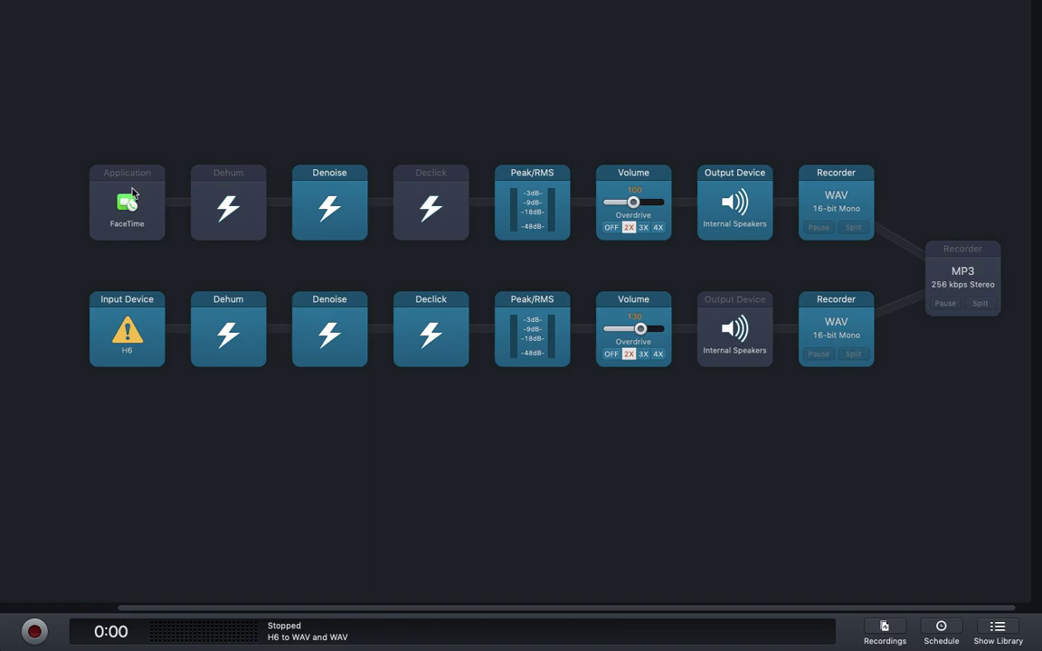
# - Change the top chain's Application source from FaceTime to Skype with 'Include audio input' unticked
pyautogui.click(127, 206)
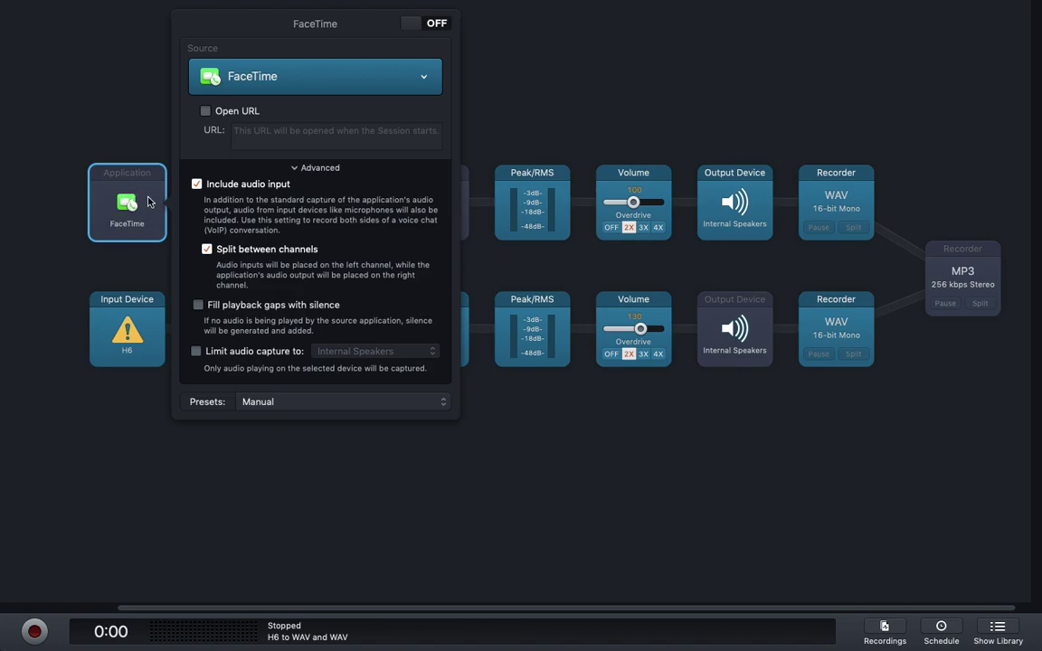
pyautogui.click(321, 82)
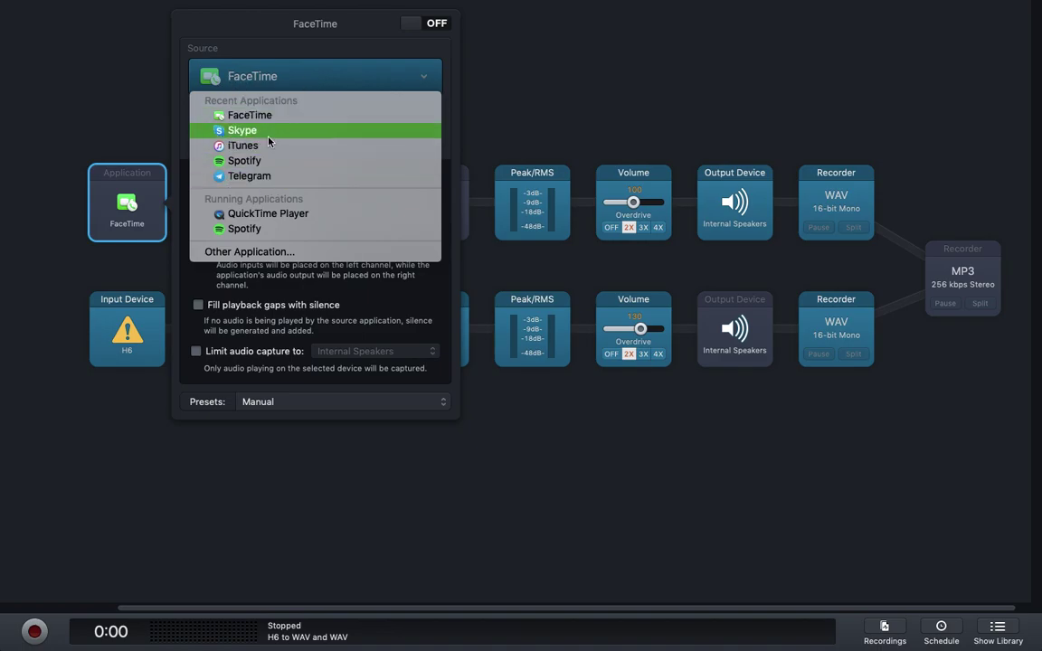
pyautogui.click(313, 134)
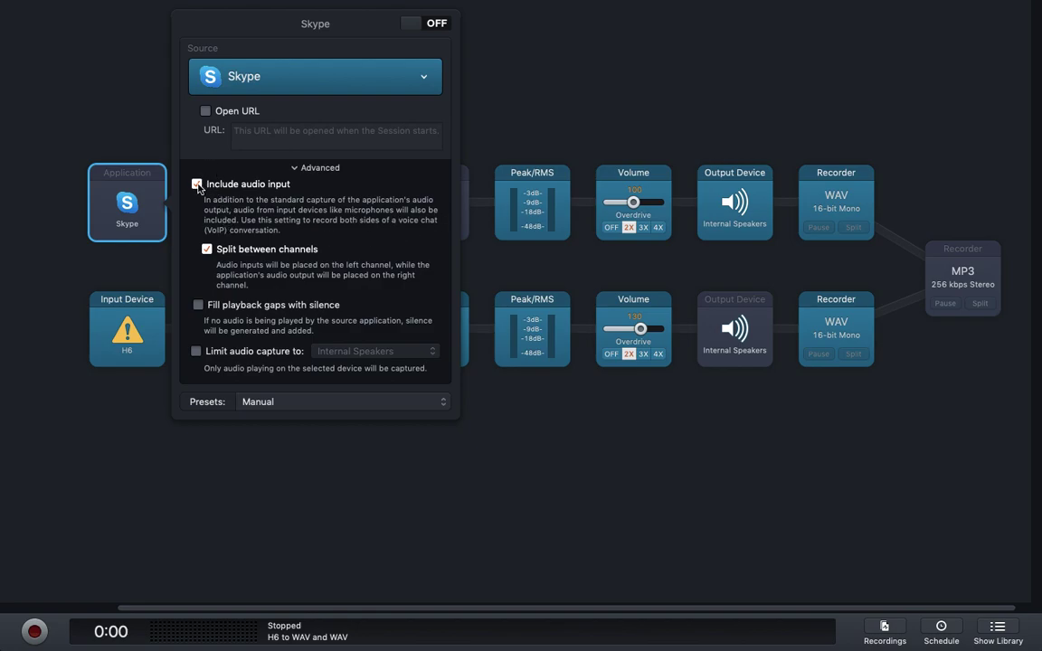
pyautogui.click(197, 183)
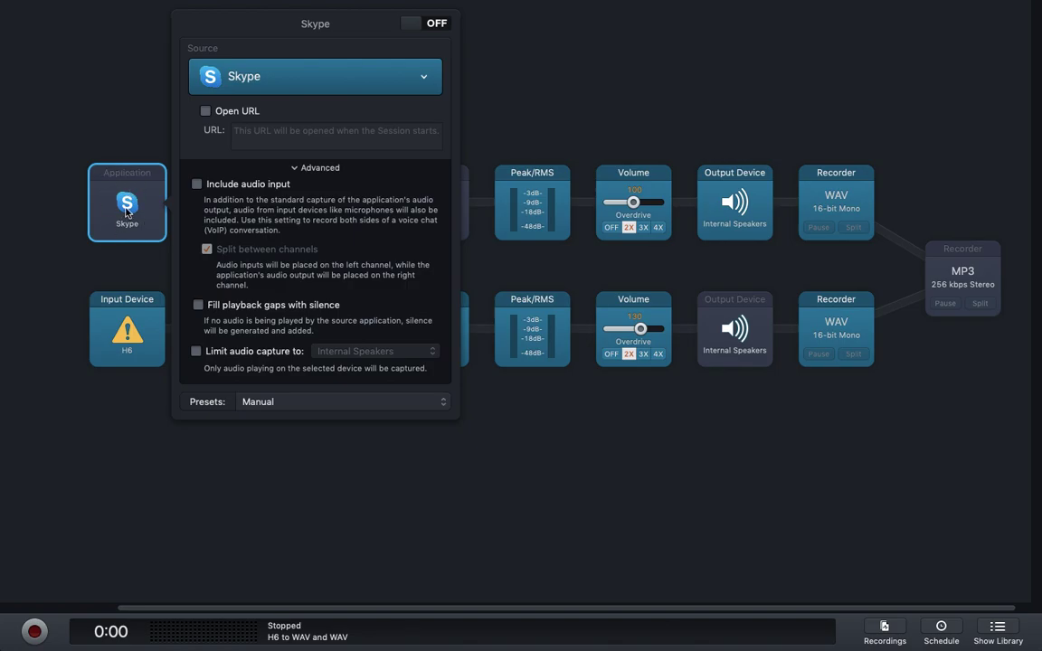
pyautogui.click(111, 104)
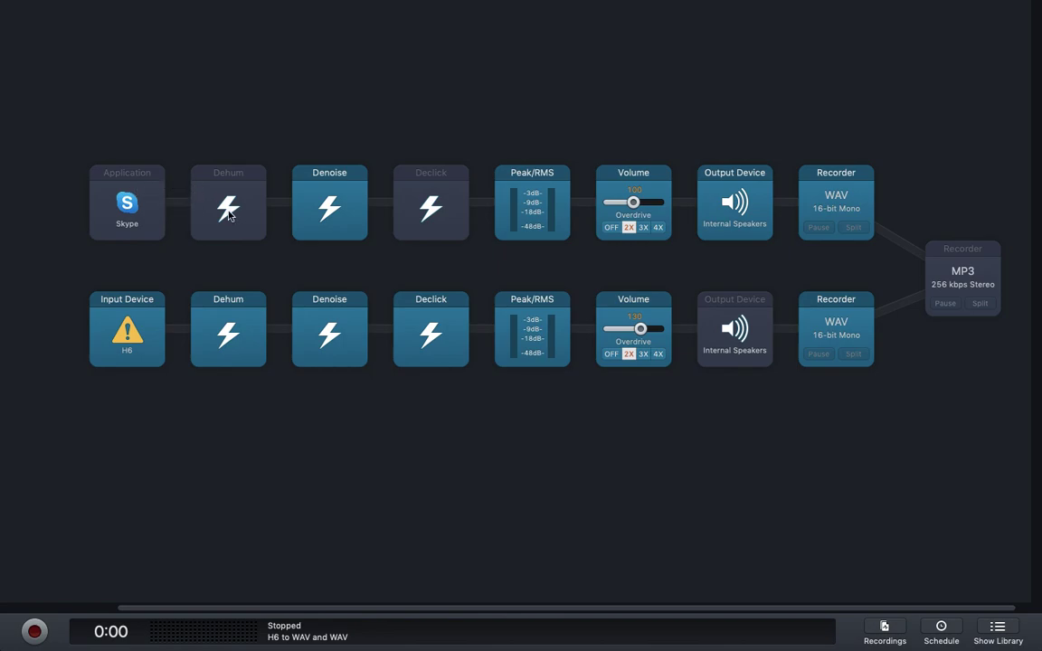
pyautogui.moveTo(174, 123); pyautogui.dragTo(487, 273)
pyautogui.click(410, 157)
pyautogui.click(524, 176)
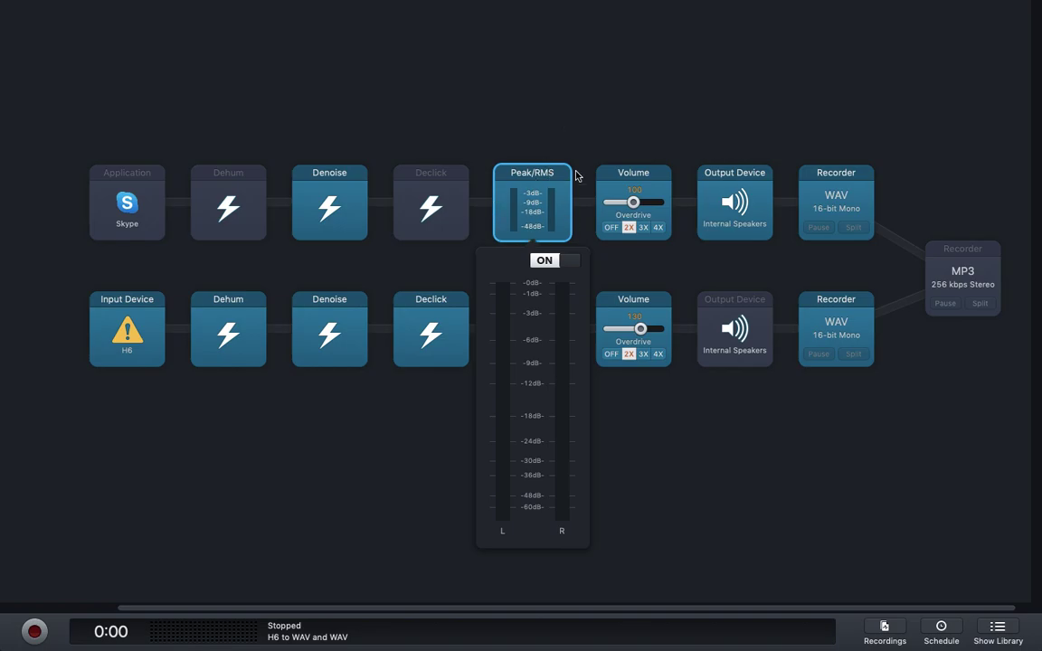
pyautogui.click(997, 628)
pyautogui.scroll(-4, 909, 343)
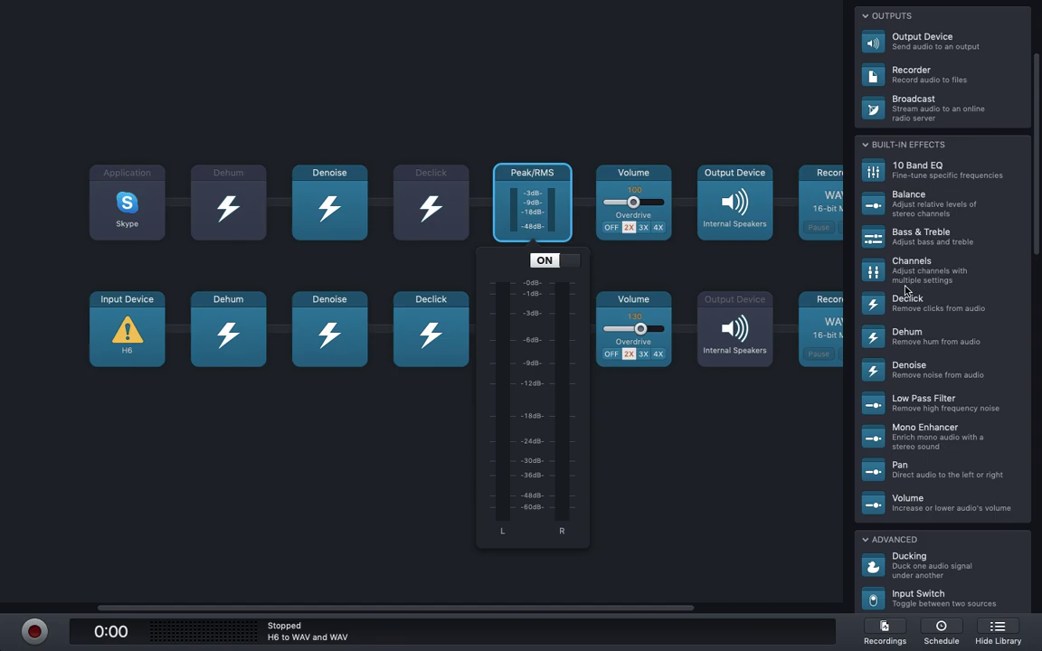
pyautogui.scroll(3, 991, 407)
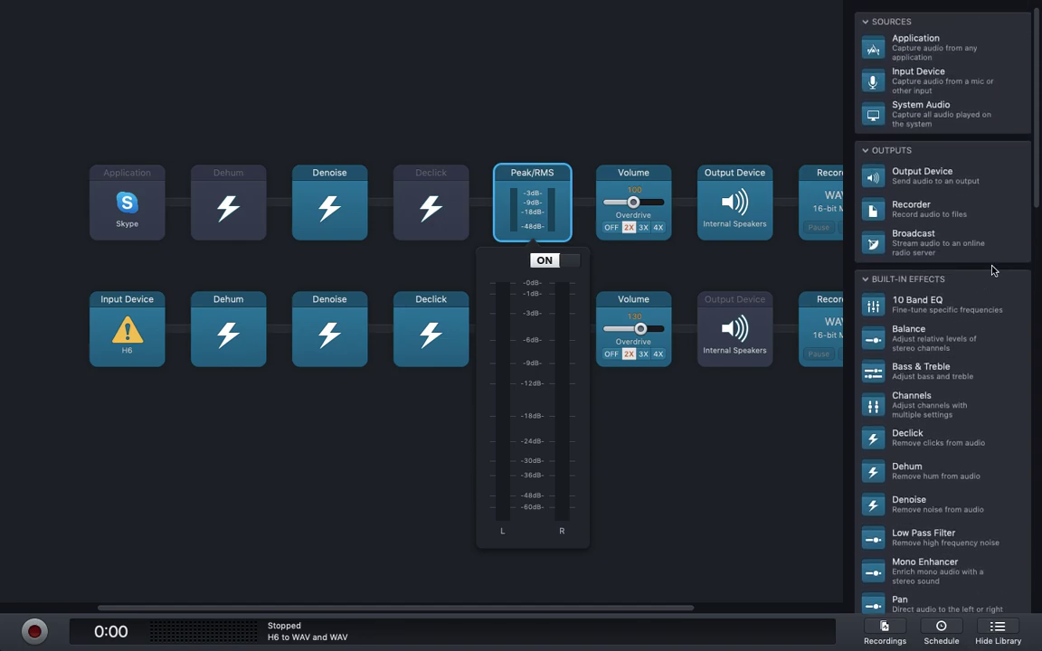
pyautogui.click(556, 100)
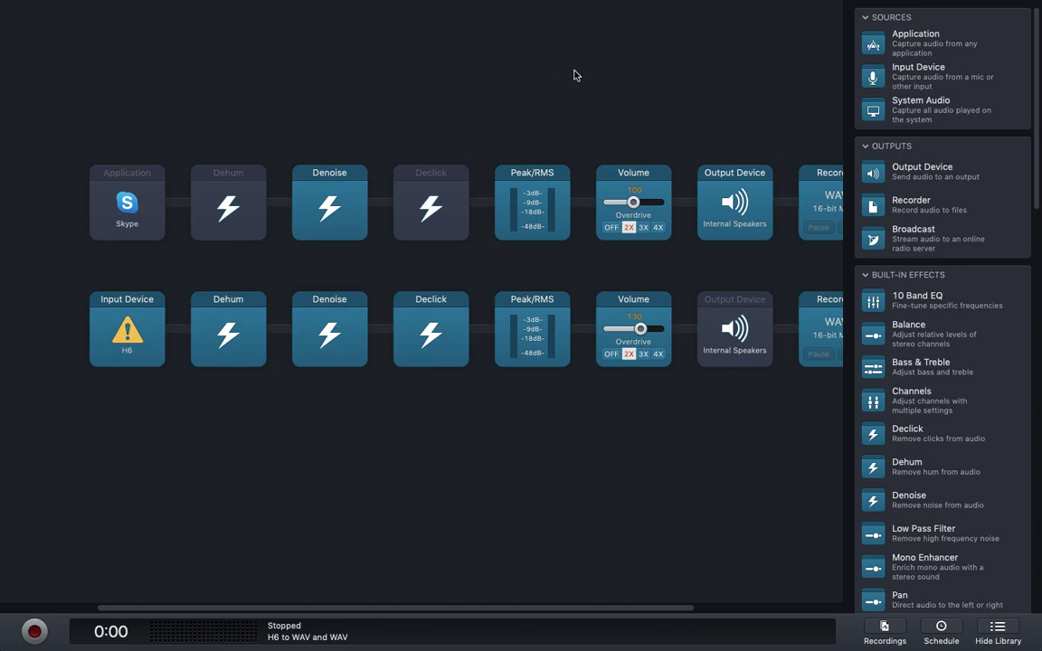
pyautogui.click(978, 631)
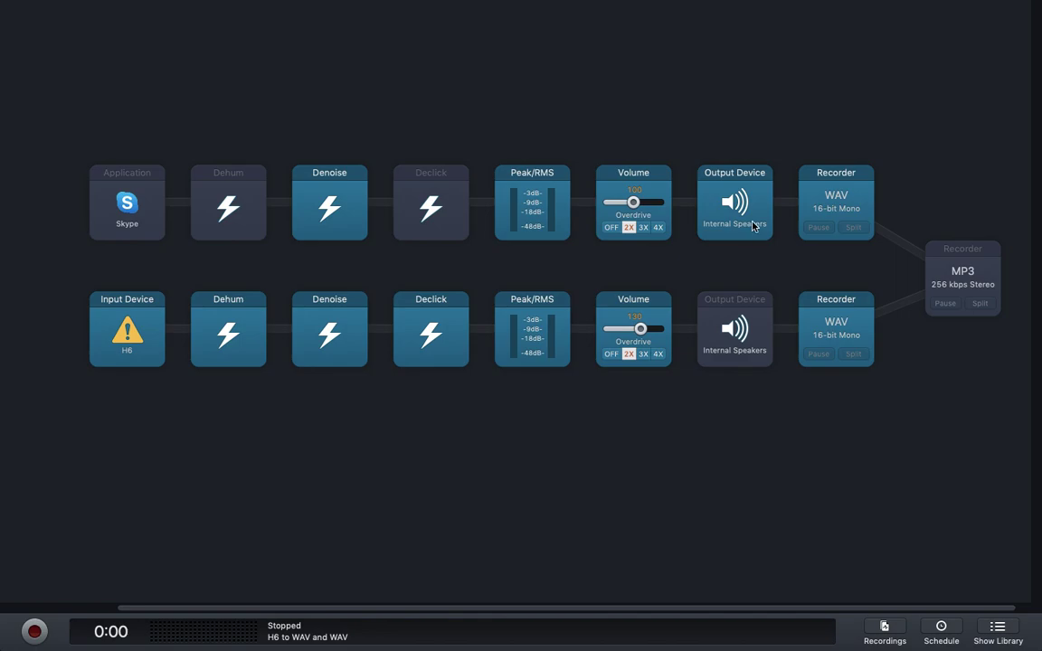
pyautogui.click(835, 199)
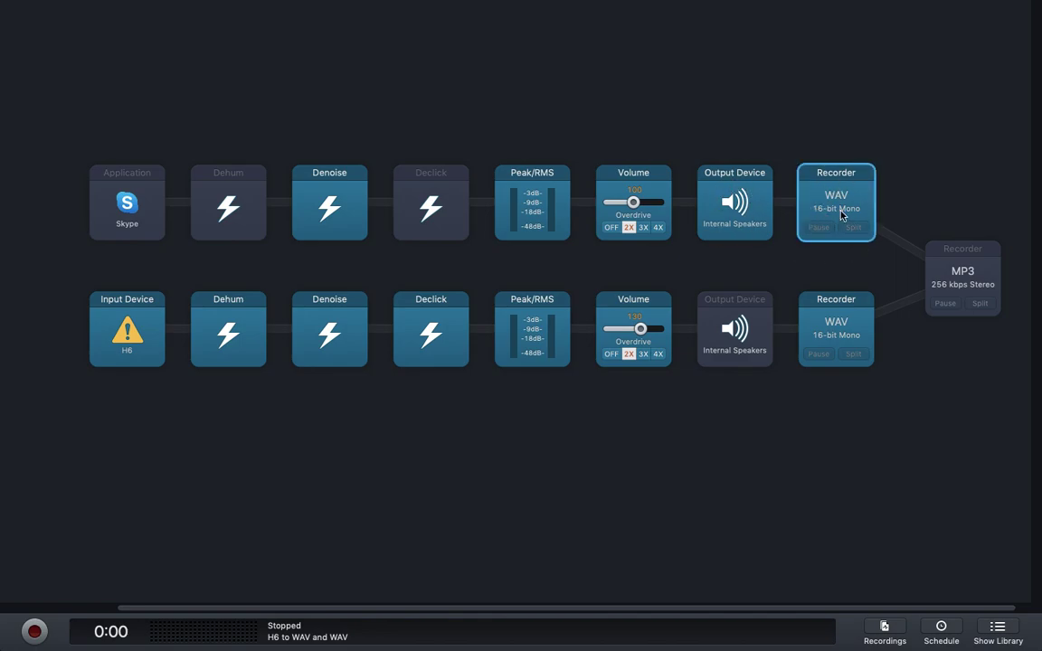
pyautogui.click(847, 130)
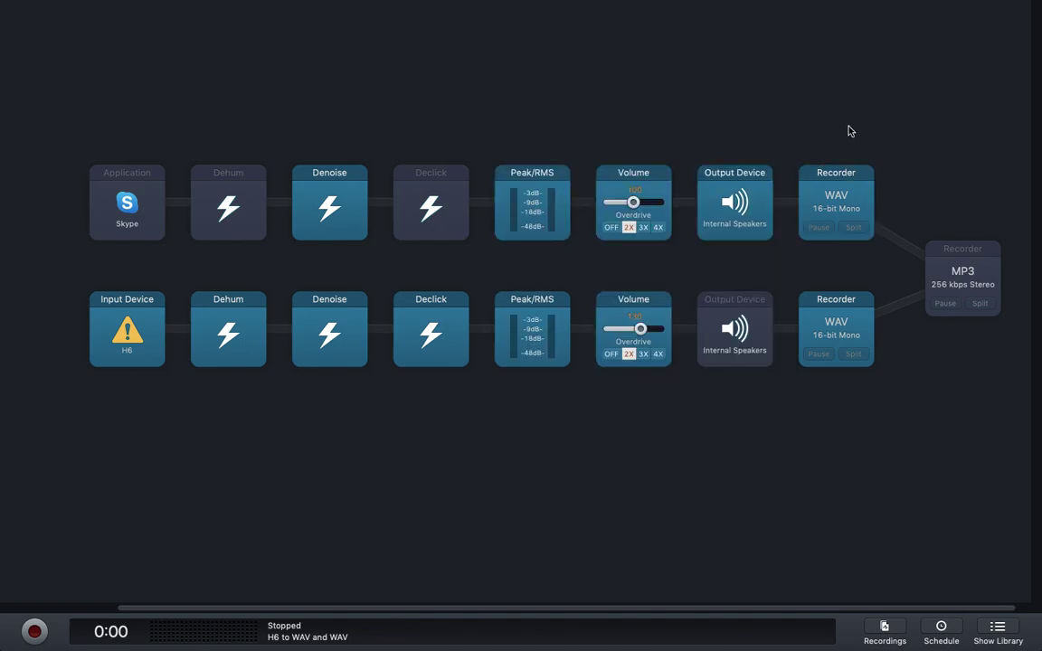
pyautogui.click(851, 175)
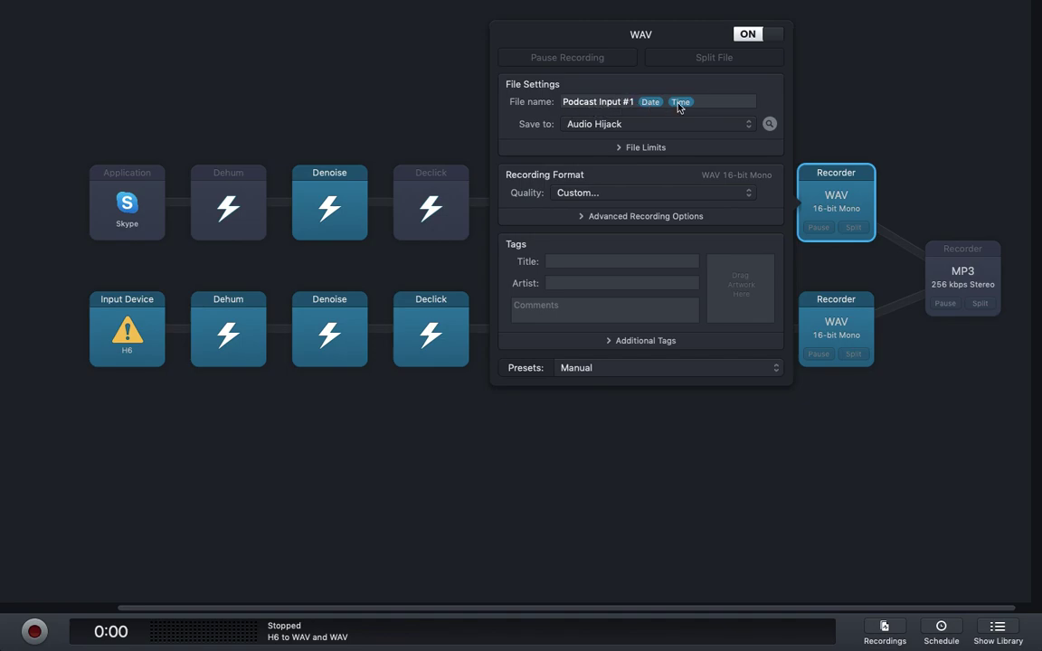
pyautogui.click(570, 194)
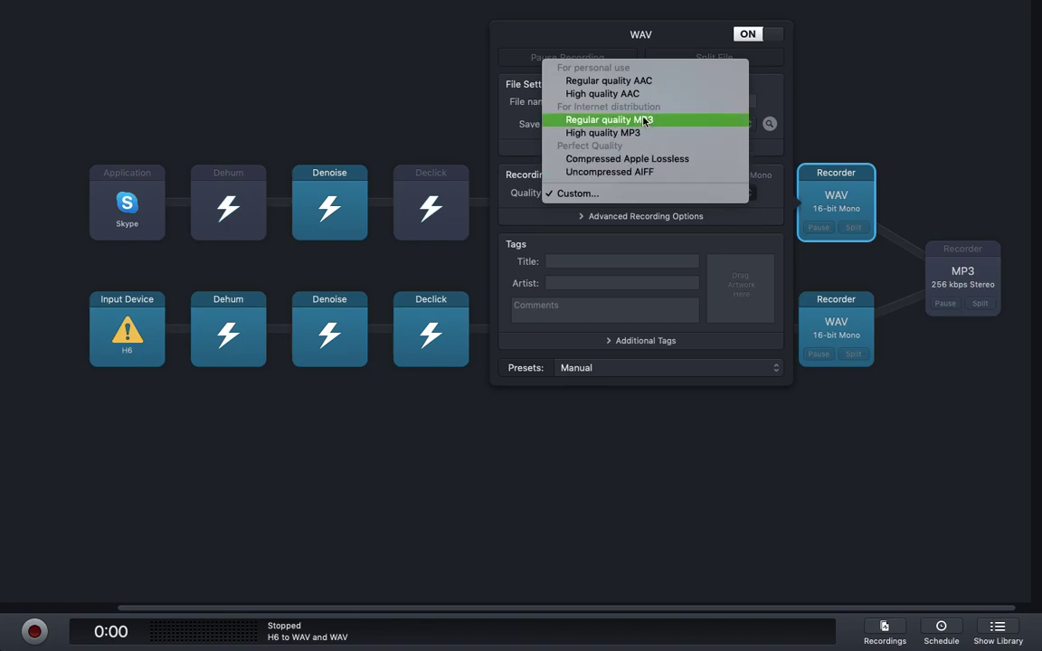
pyautogui.click(530, 215)
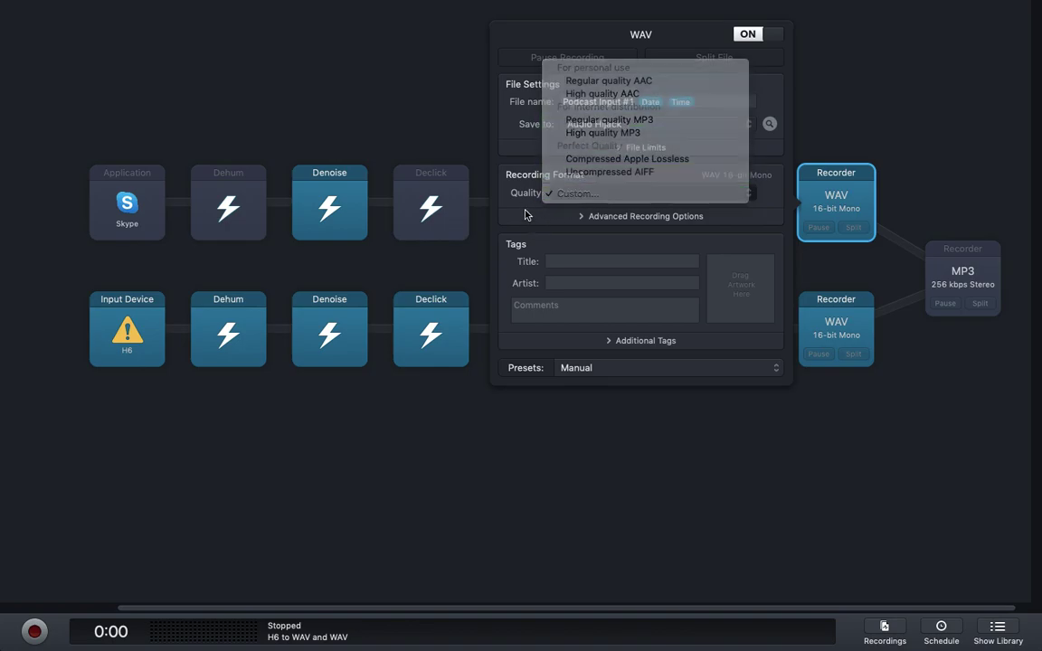
pyautogui.click(586, 216)
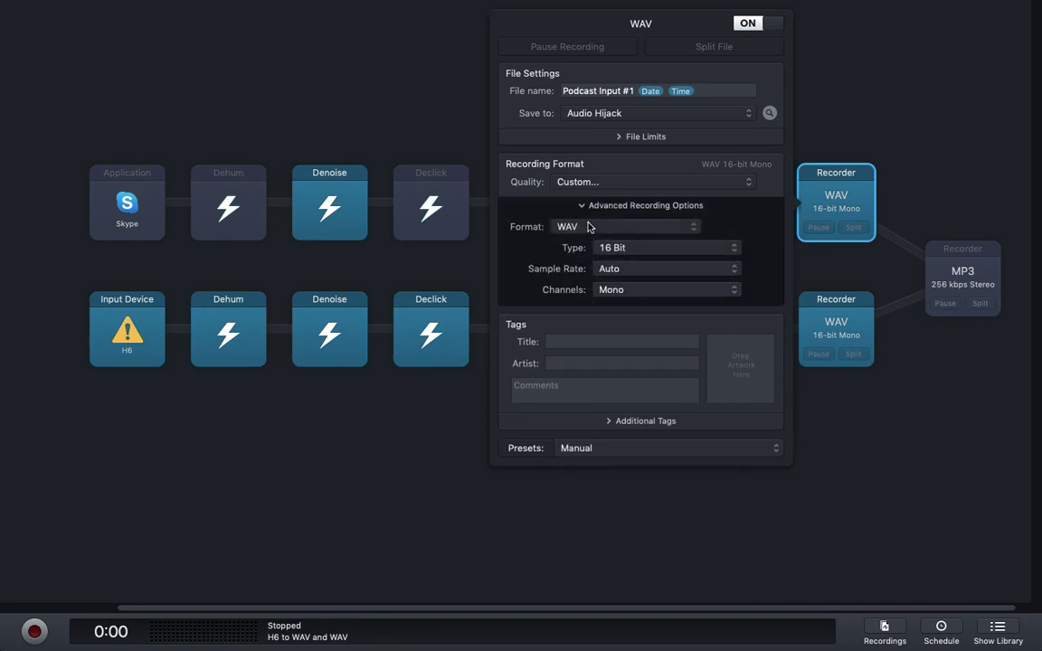
pyautogui.click(659, 227)
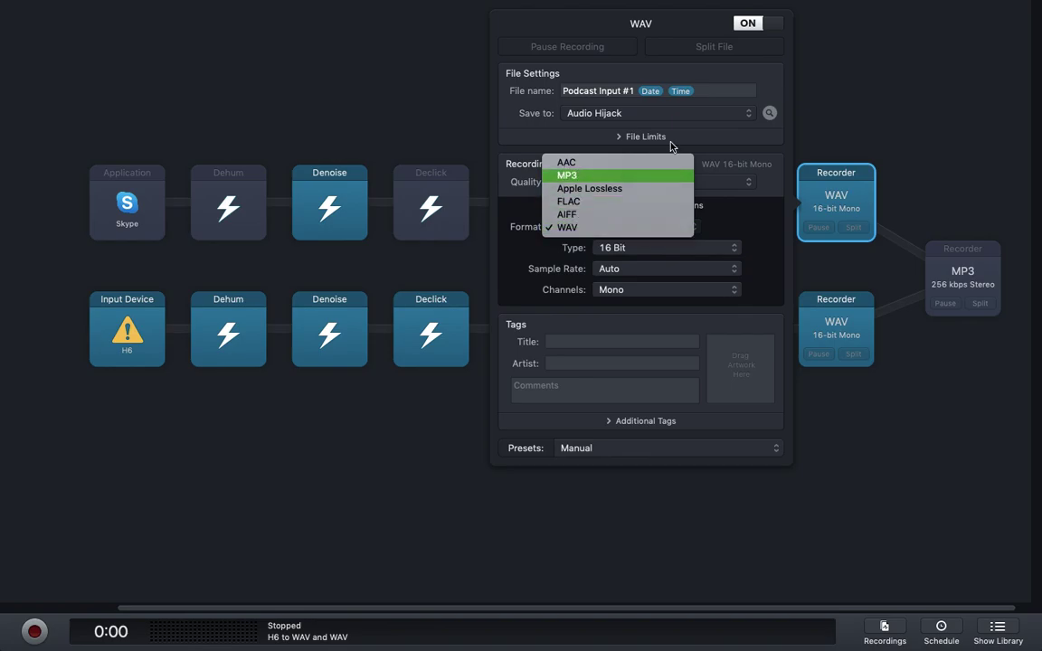
pyautogui.click(717, 240)
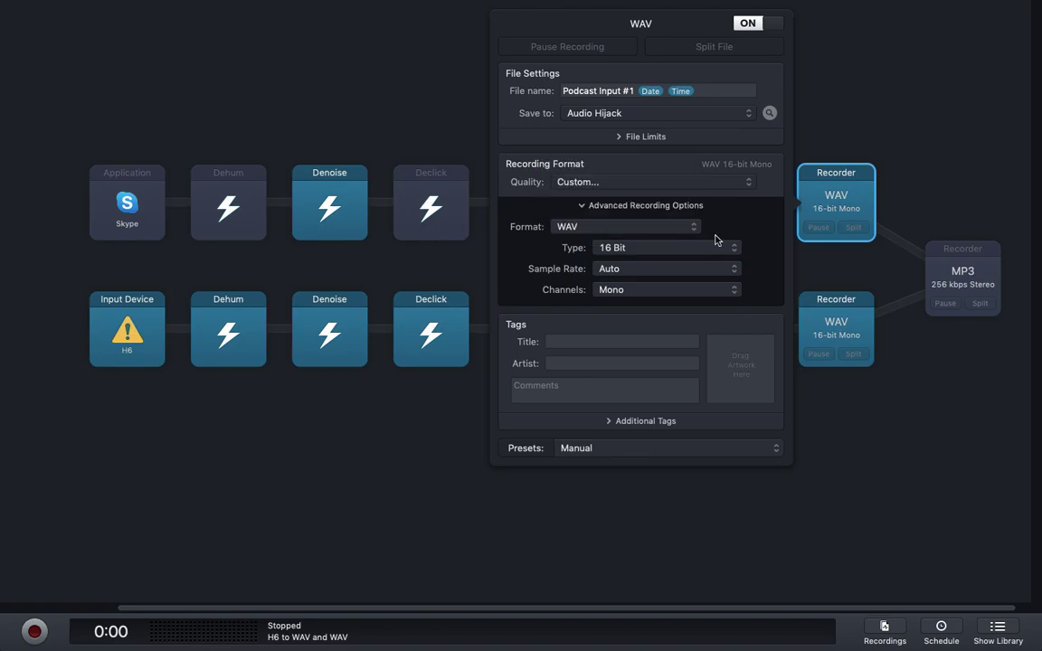
pyautogui.click(619, 249)
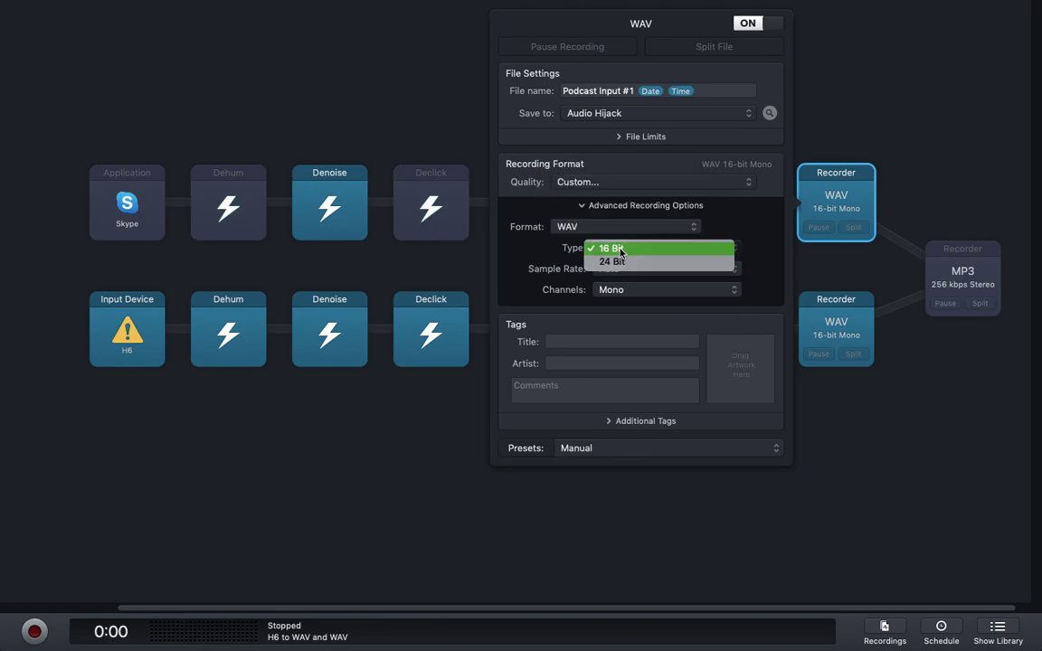
pyautogui.click(505, 232)
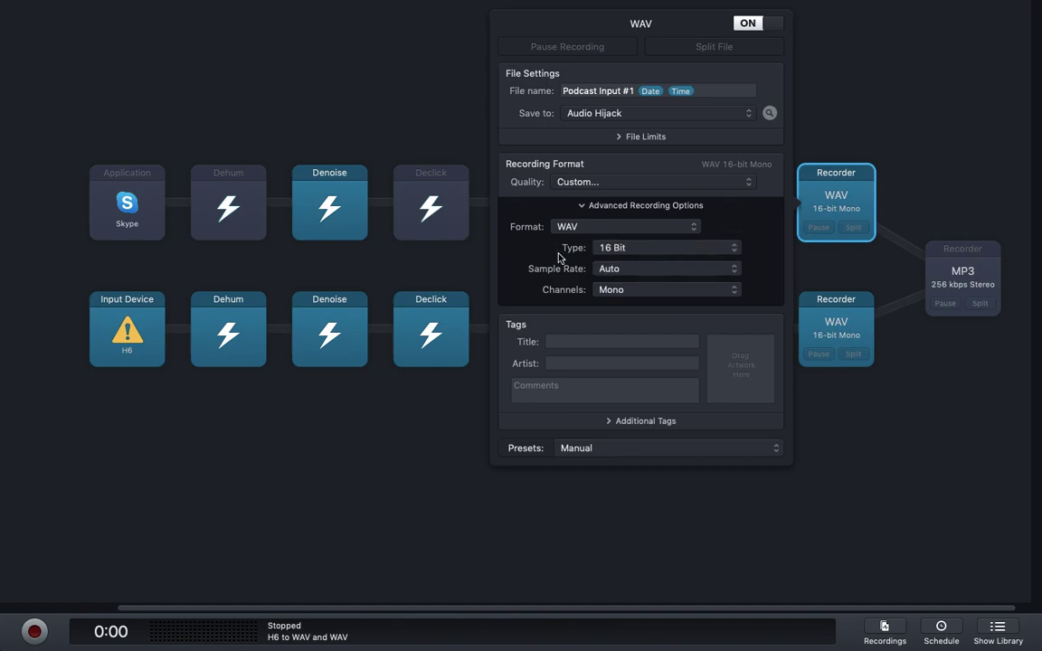
pyautogui.click(627, 271)
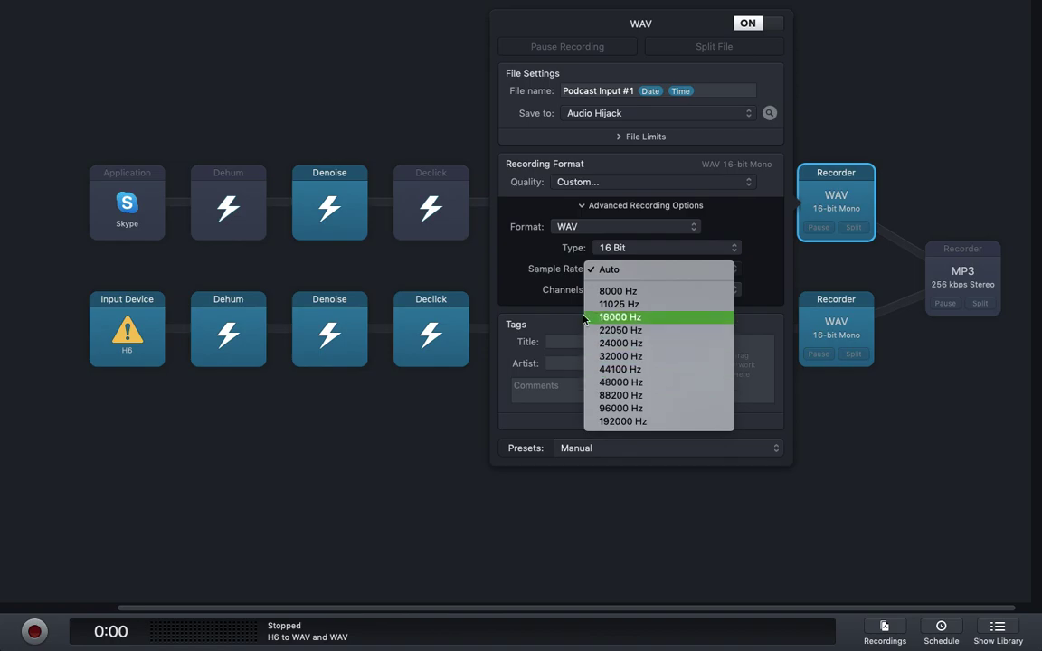
pyautogui.click(568, 272)
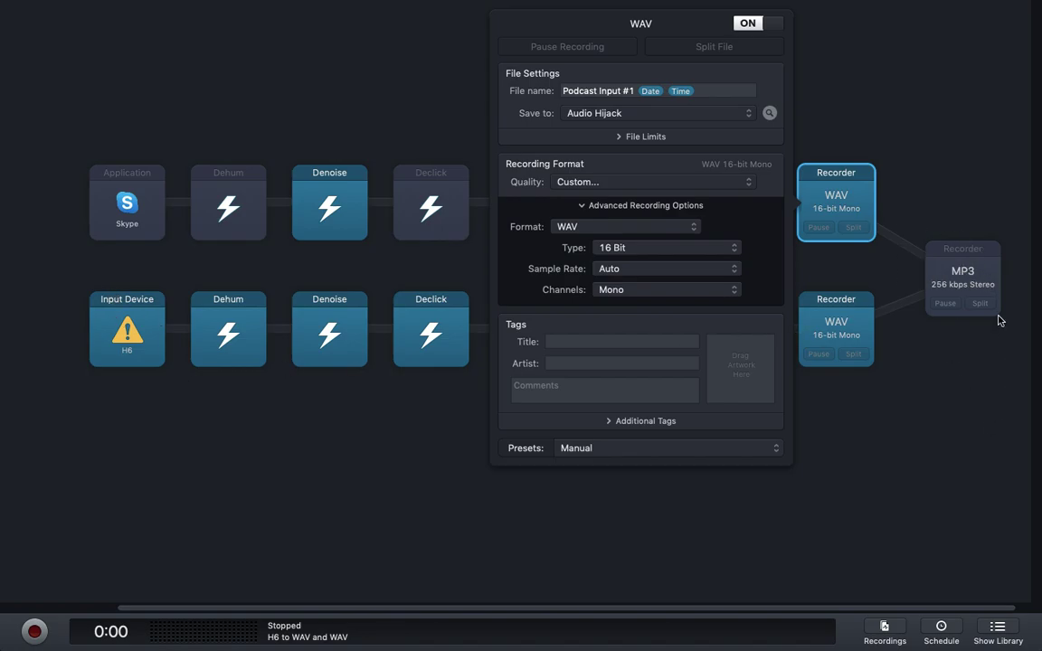
pyautogui.click(982, 258)
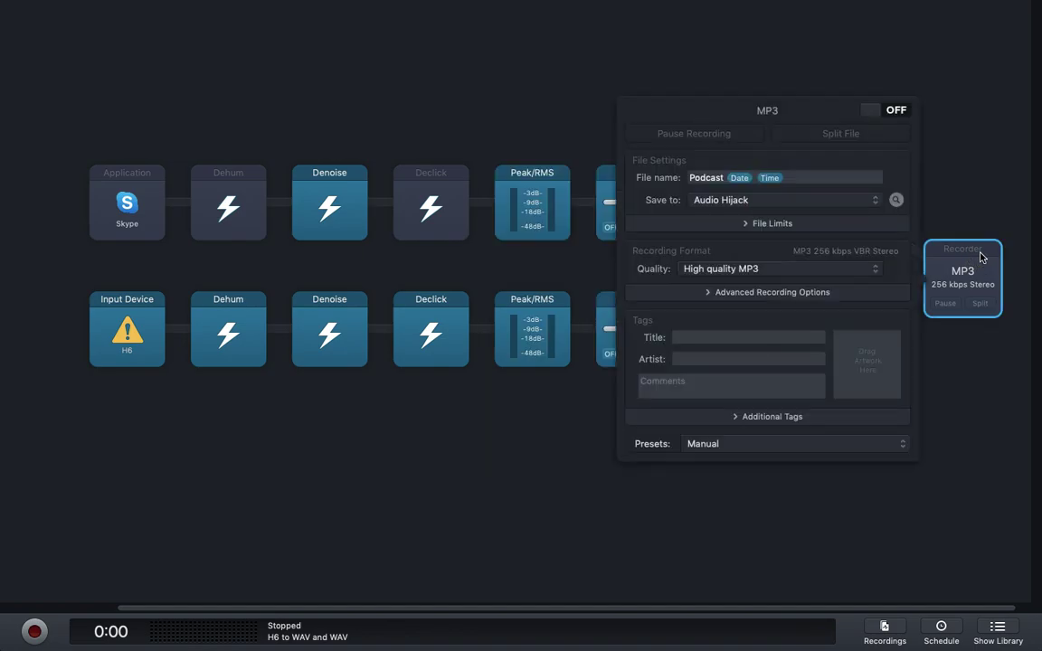
pyautogui.click(975, 190)
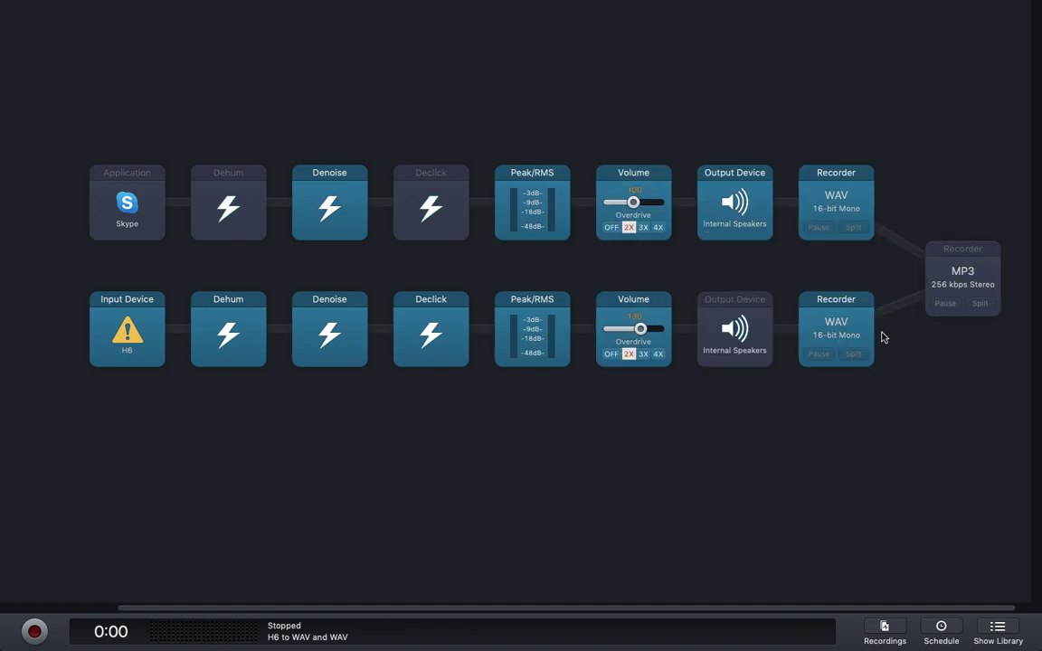
pyautogui.click(965, 268)
pyautogui.click(968, 198)
pyautogui.click(113, 303)
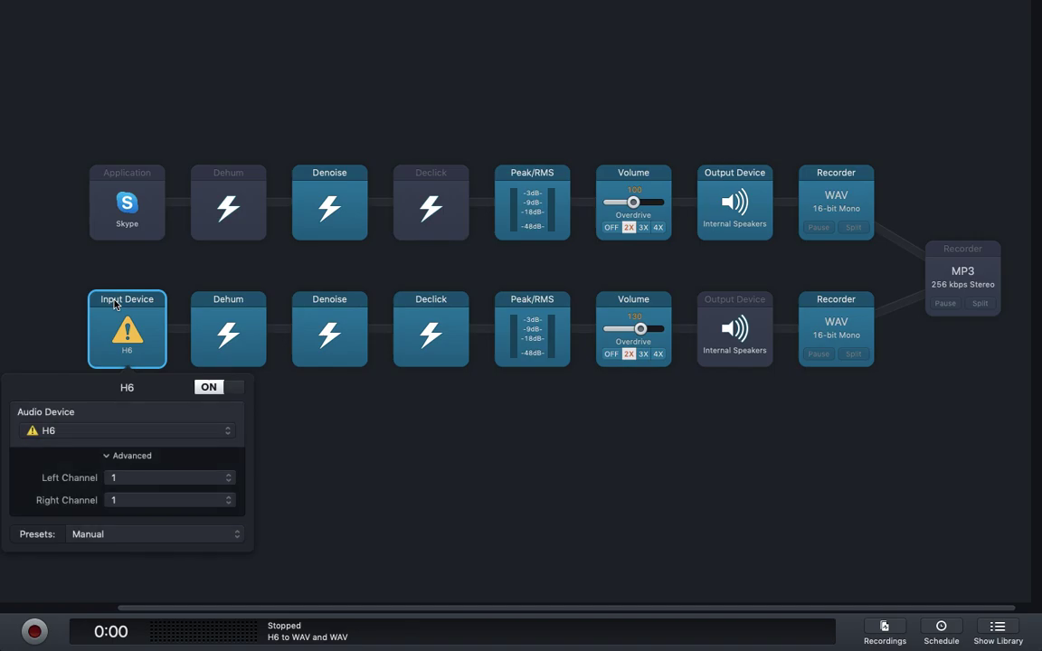
pyautogui.click(52, 434)
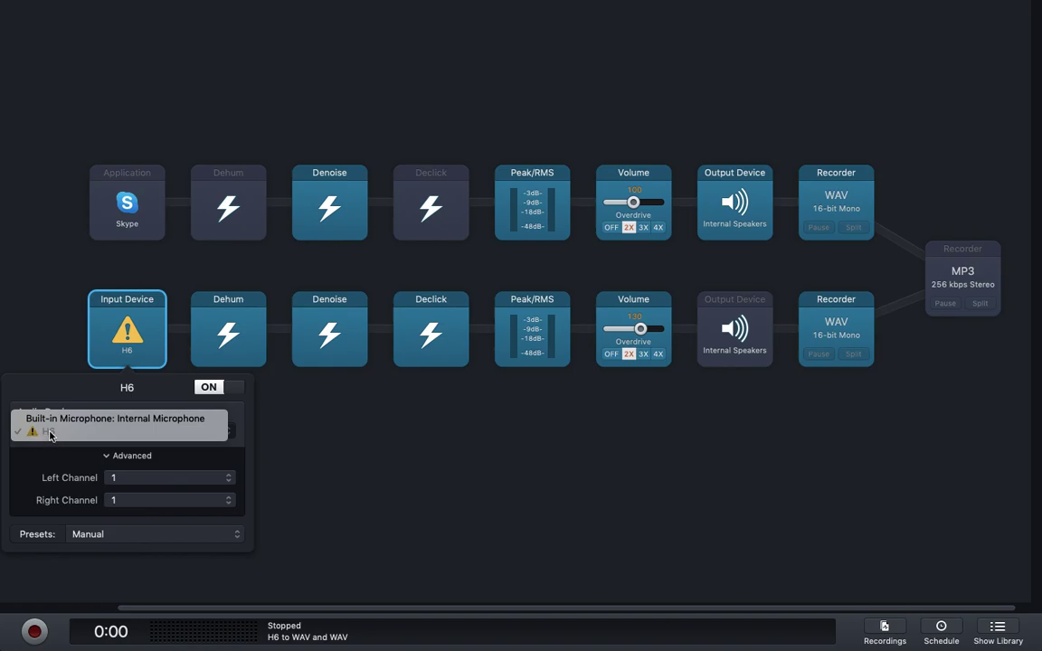
pyautogui.click(30, 438)
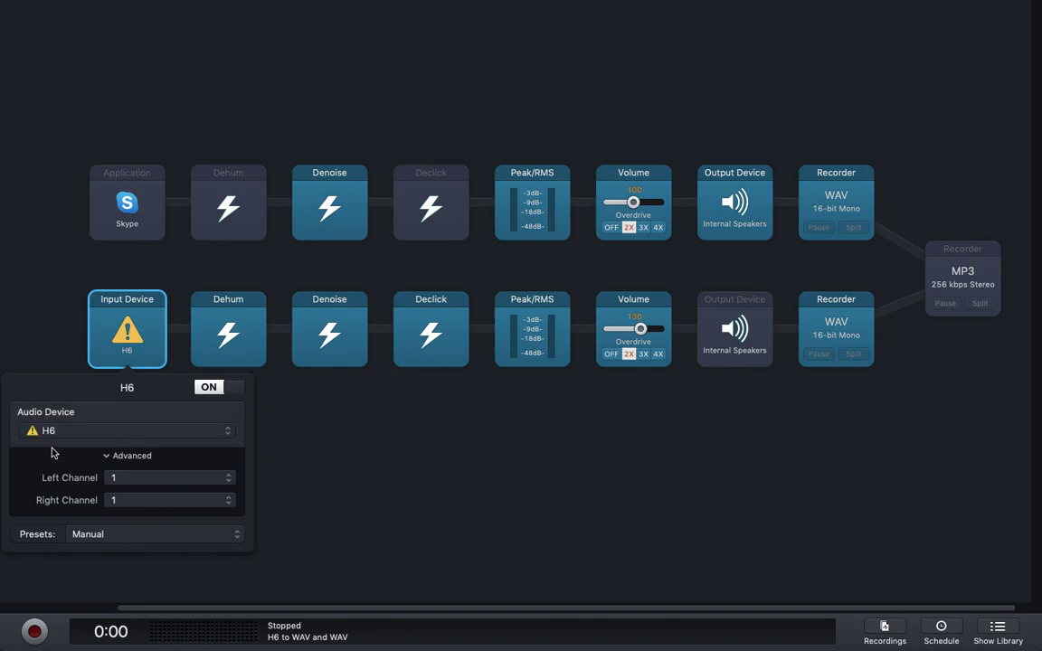
pyautogui.click(114, 478)
pyautogui.click(112, 479)
pyautogui.click(116, 499)
pyautogui.click(124, 501)
pyautogui.click(284, 456)
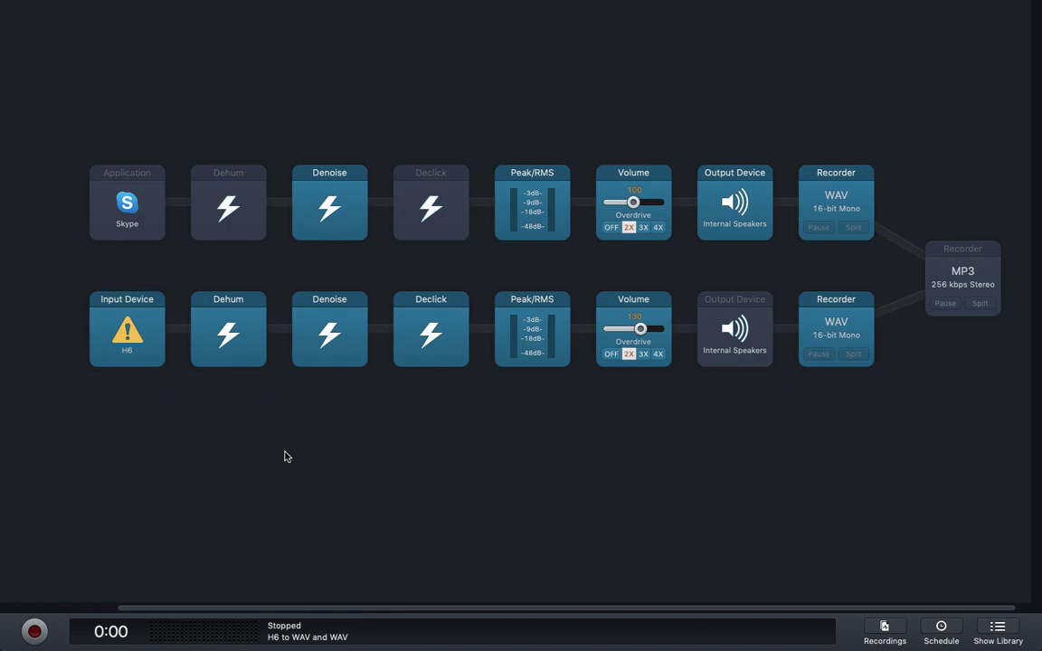
pyautogui.moveTo(205, 415)
pyautogui.mouseDown()
pyautogui.moveTo(342, 319)
pyautogui.moveTo(439, 322)
pyautogui.mouseUp()
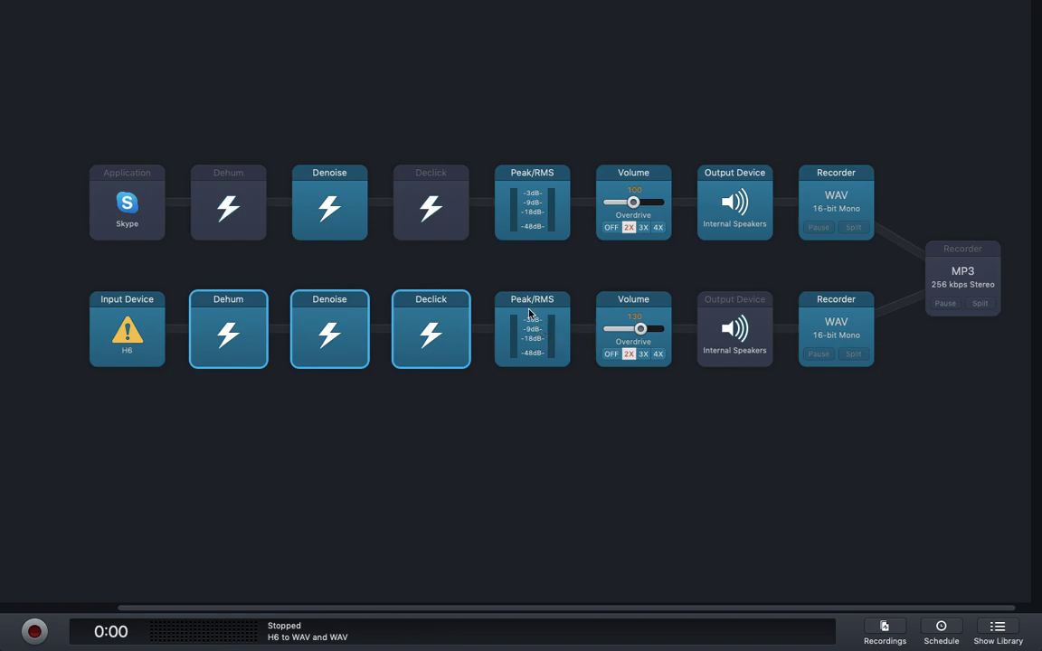
pyautogui.click(741, 304)
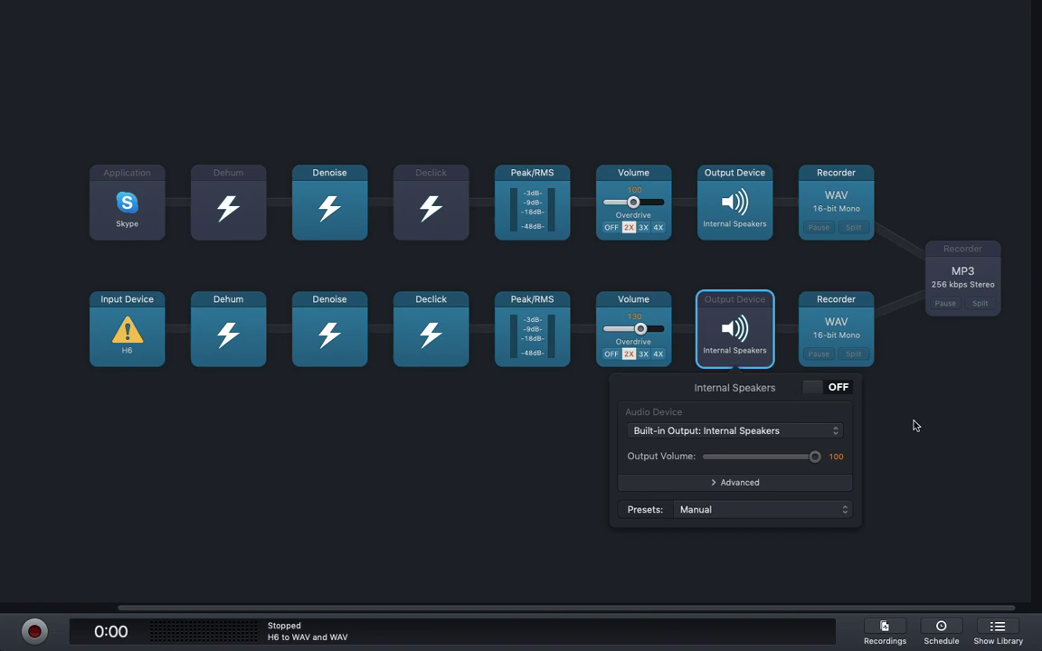
pyautogui.click(748, 302)
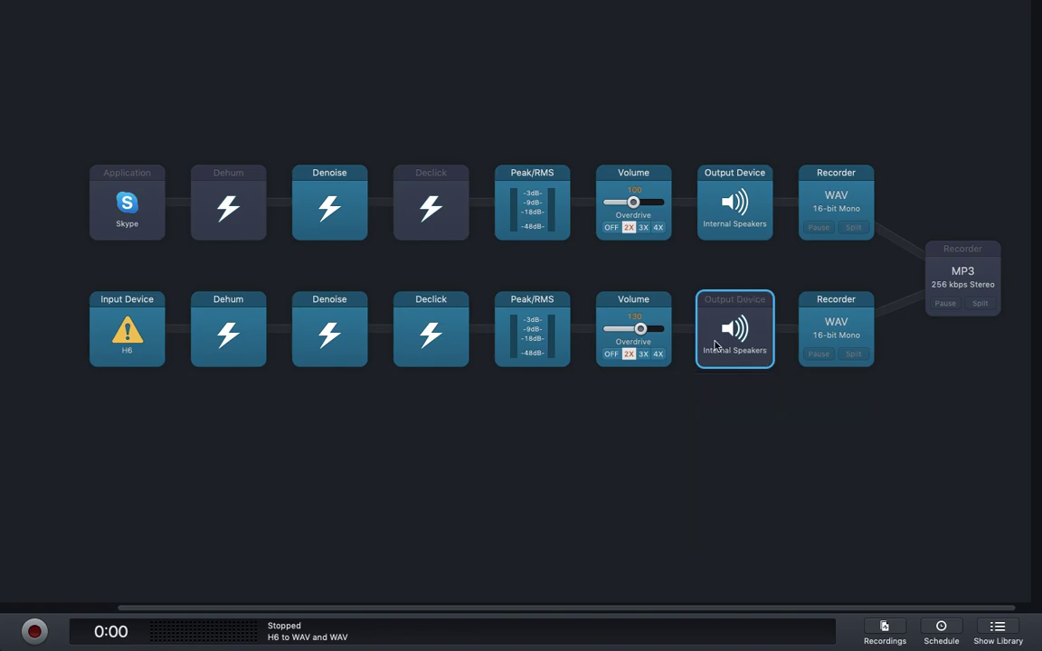
pyautogui.click(740, 308)
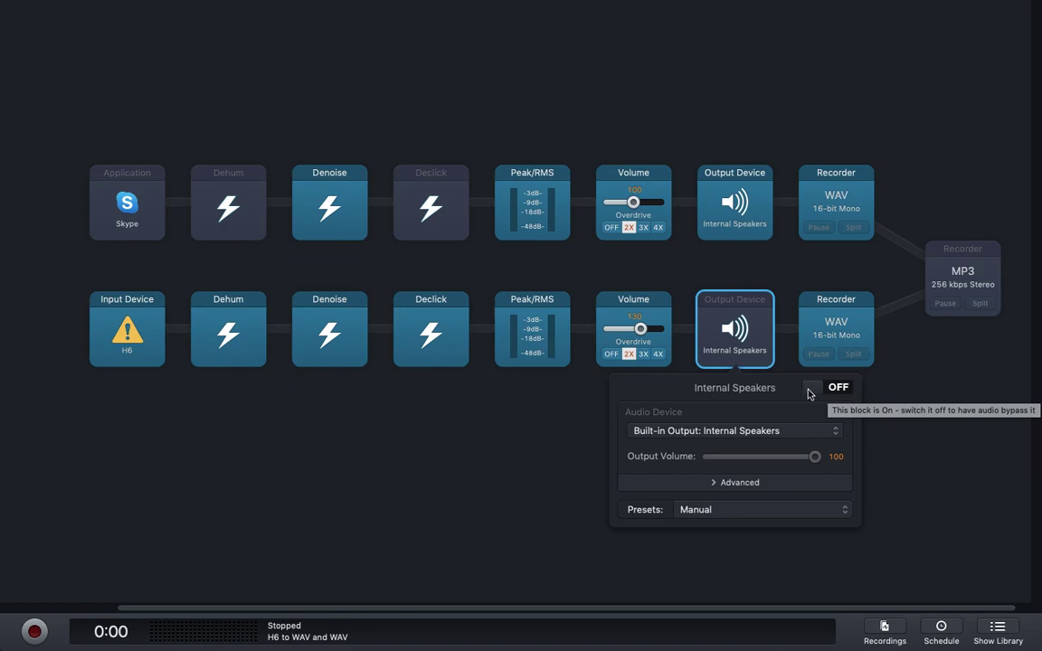
pyautogui.click(913, 407)
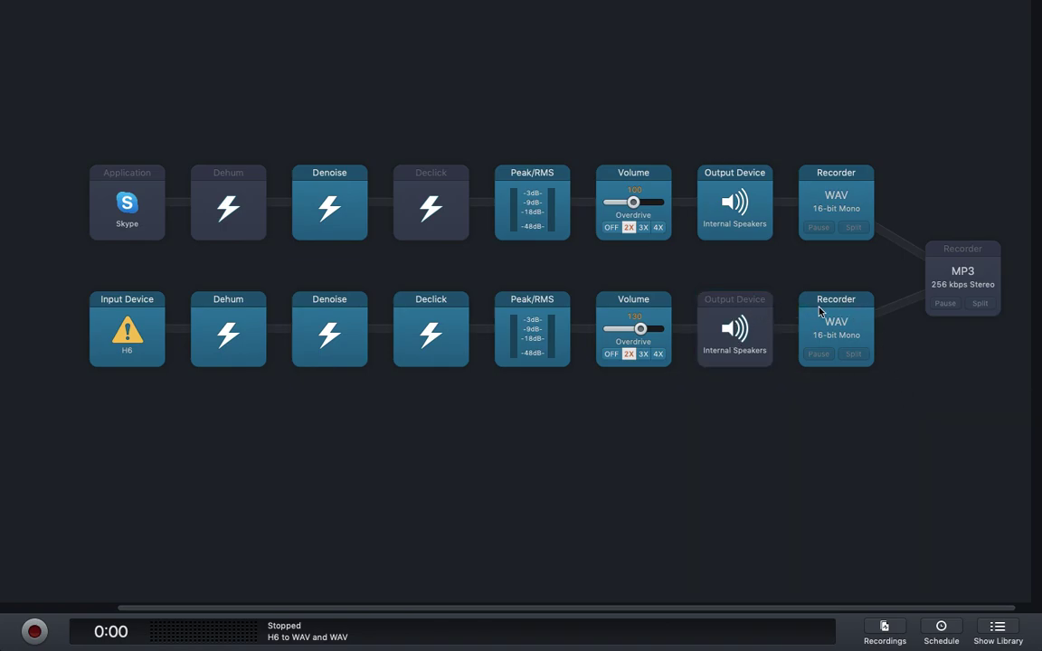
pyautogui.click(847, 302)
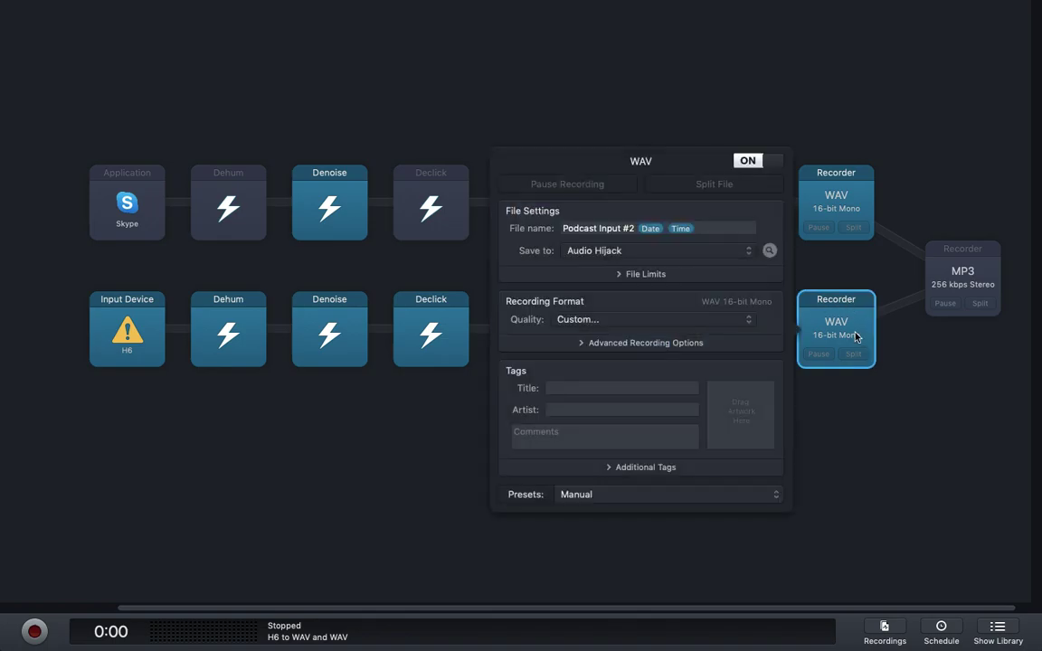
pyautogui.click(903, 400)
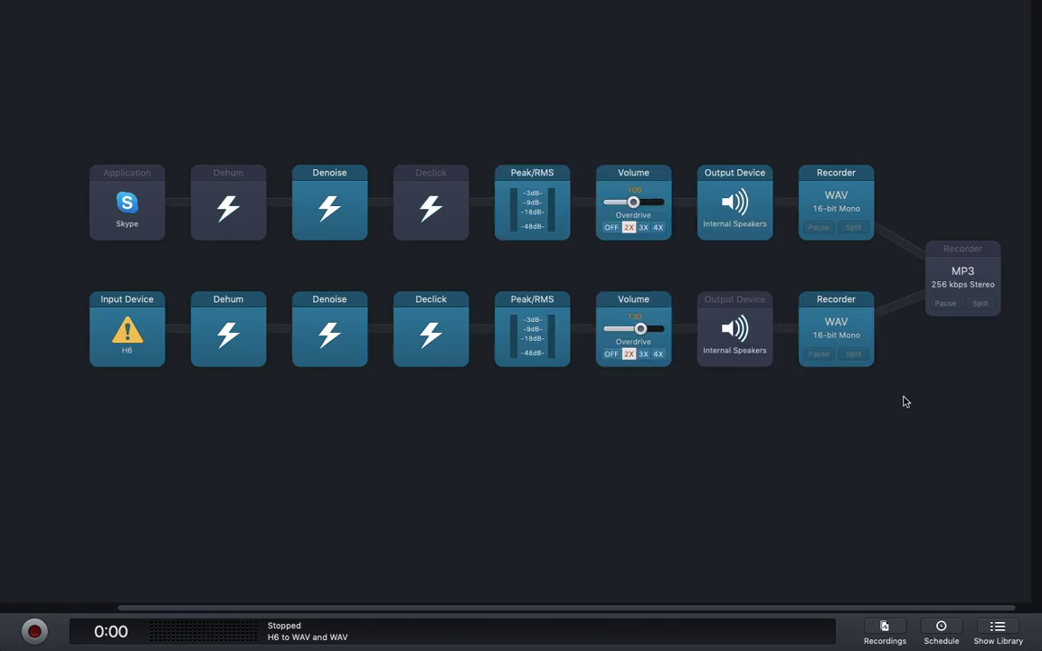
pyautogui.click(848, 169)
pyautogui.click(853, 302)
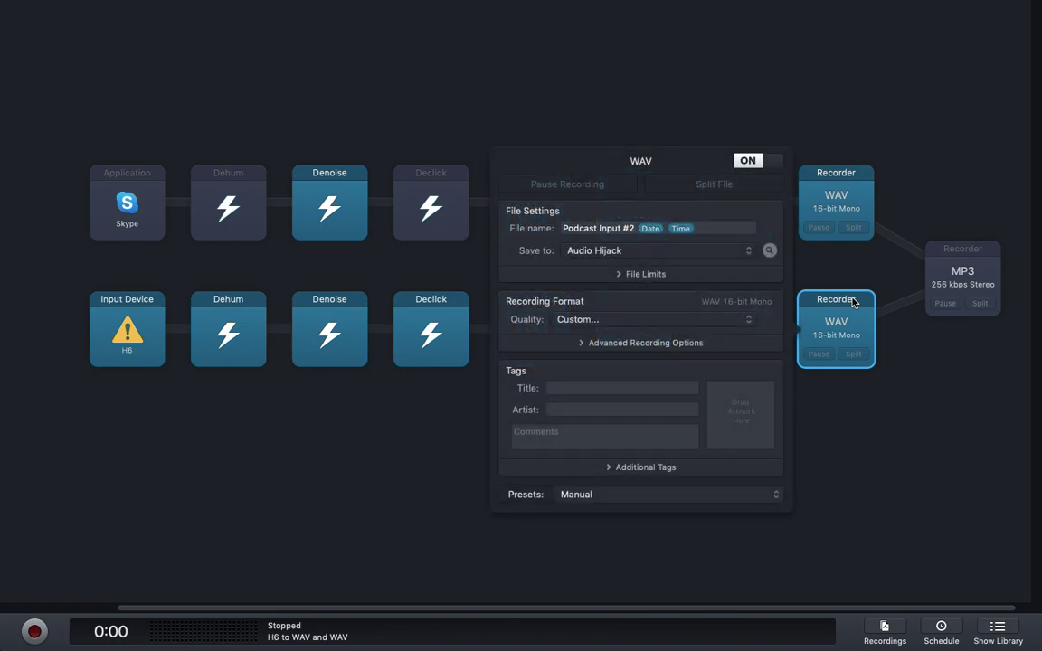
pyautogui.click(846, 174)
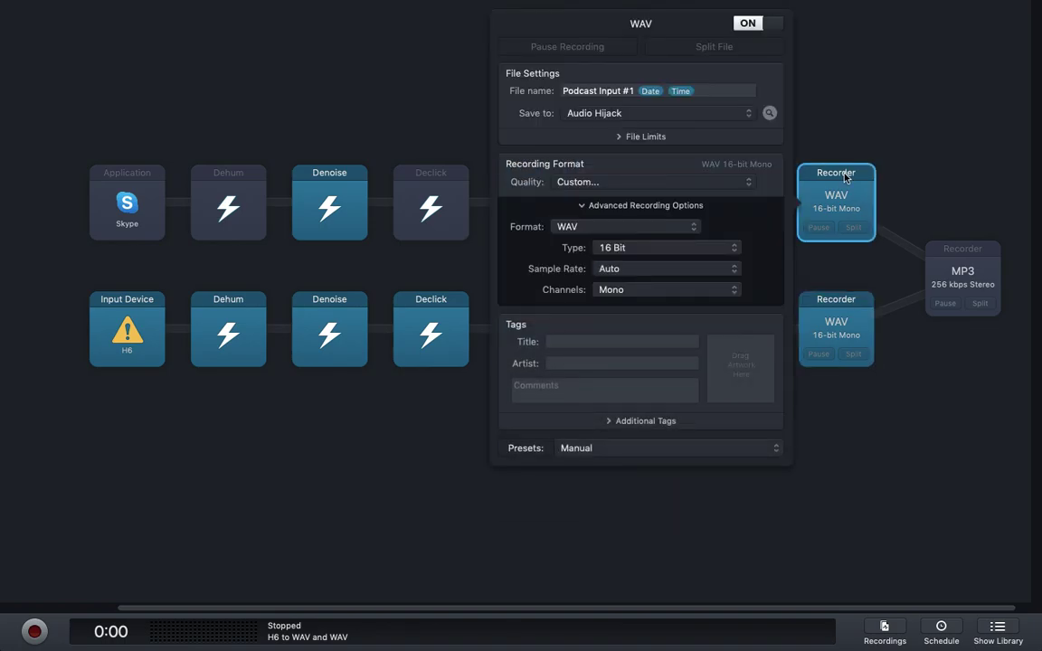
pyautogui.click(835, 313)
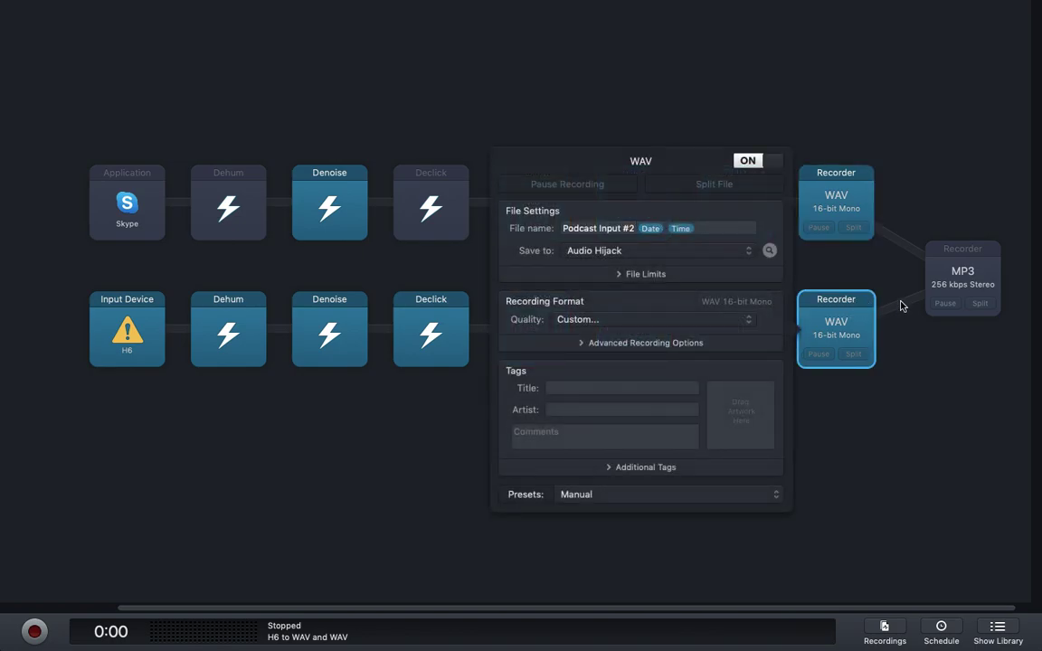
pyautogui.click(977, 263)
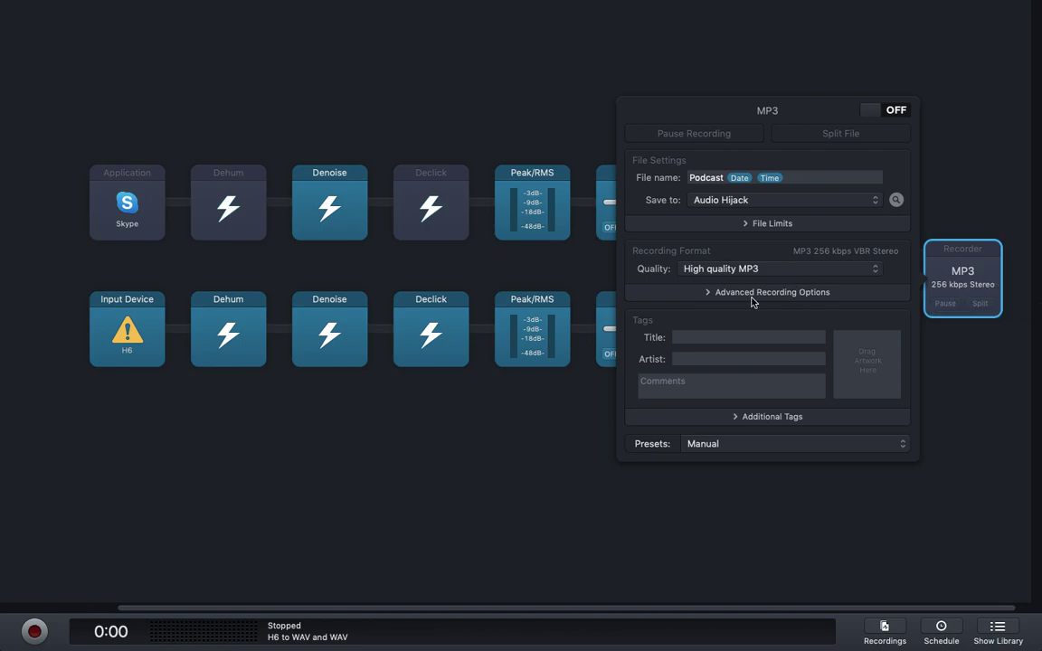
pyautogui.click(552, 443)
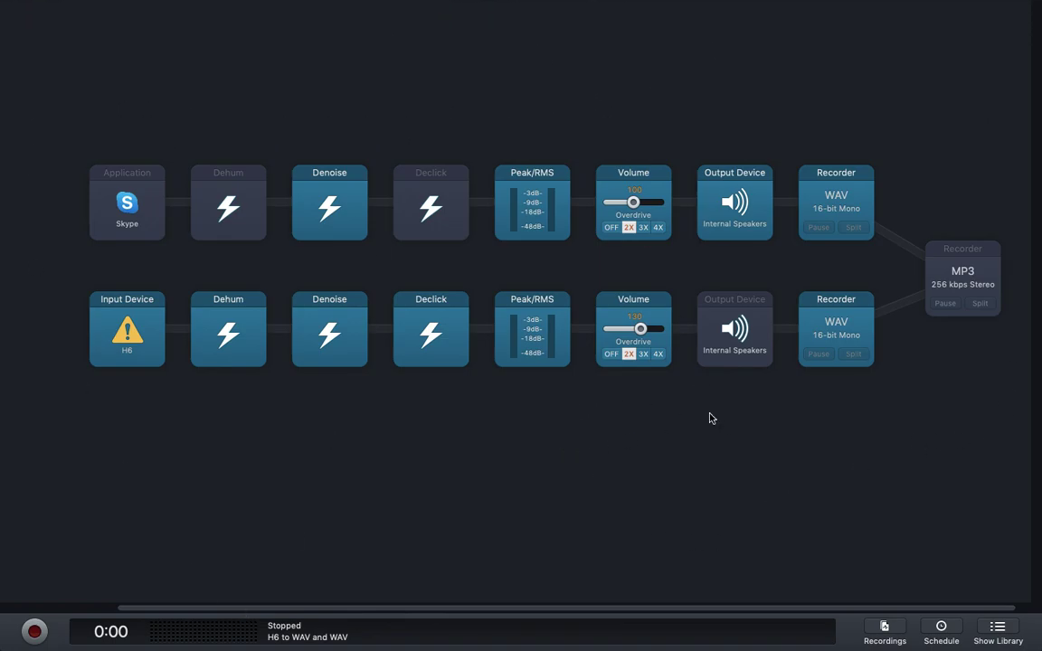
pyautogui.moveTo(898, 644)
pyautogui.moveTo(105, 5)
pyautogui.click(143, 178)
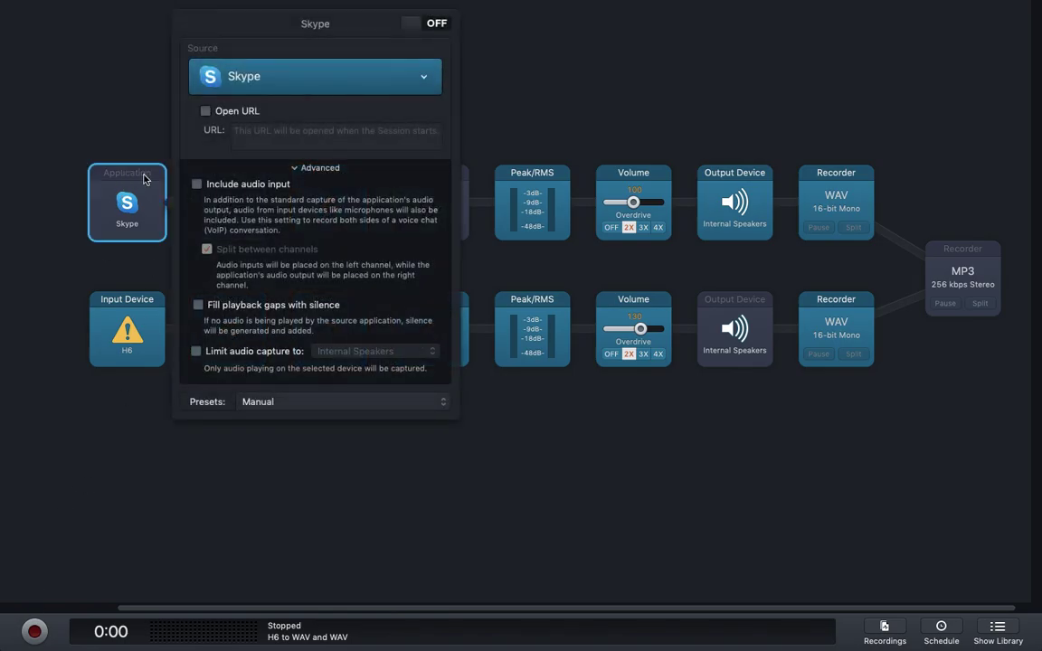
pyautogui.click(115, 147)
pyautogui.click(430, 30)
pyautogui.click(105, 91)
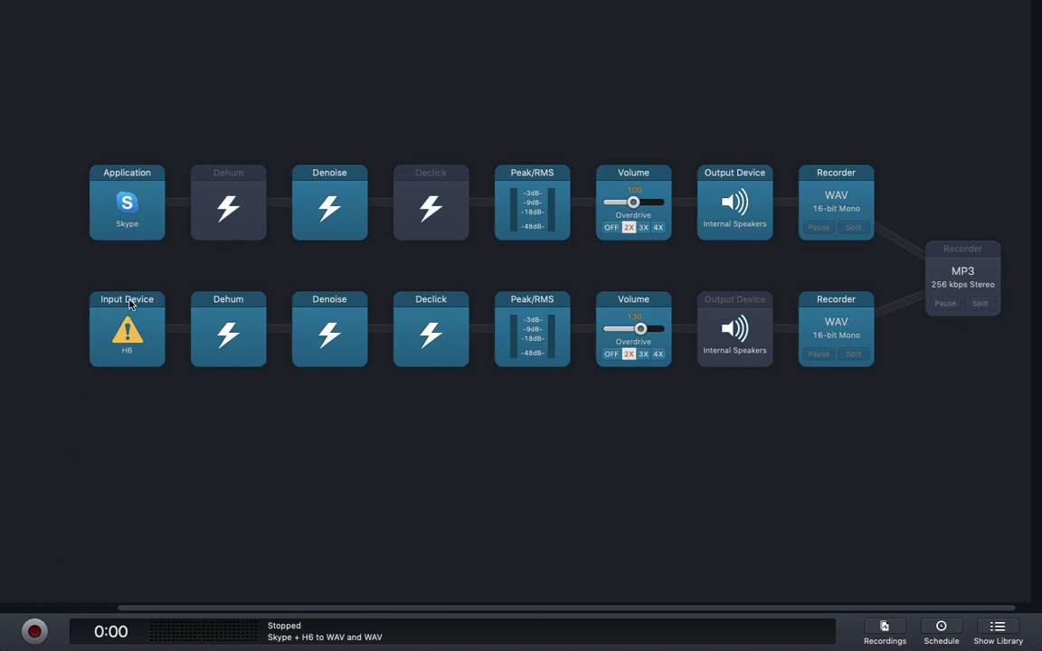
pyautogui.click(133, 333)
pyautogui.click(26, 319)
pyautogui.click(135, 326)
pyautogui.click(38, 318)
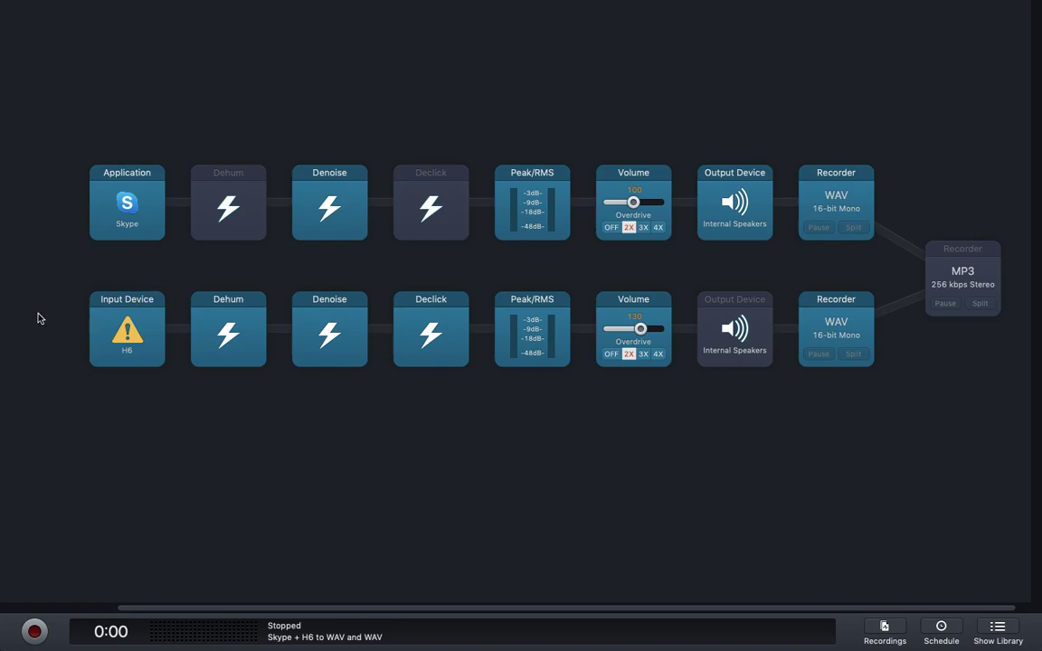
pyautogui.click(127, 175)
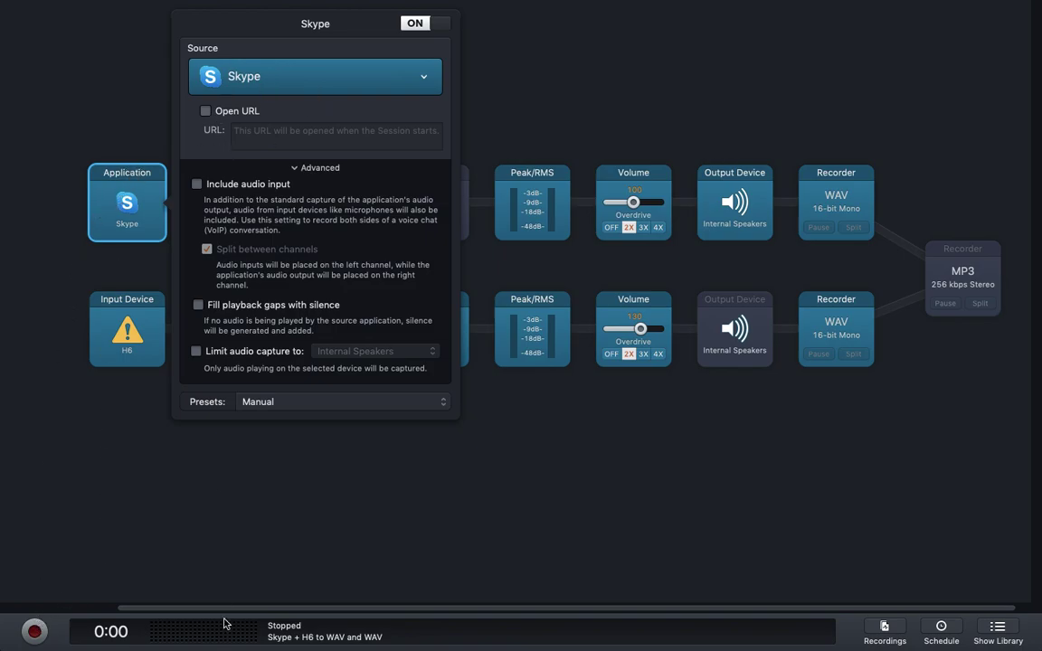
pyautogui.click(291, 523)
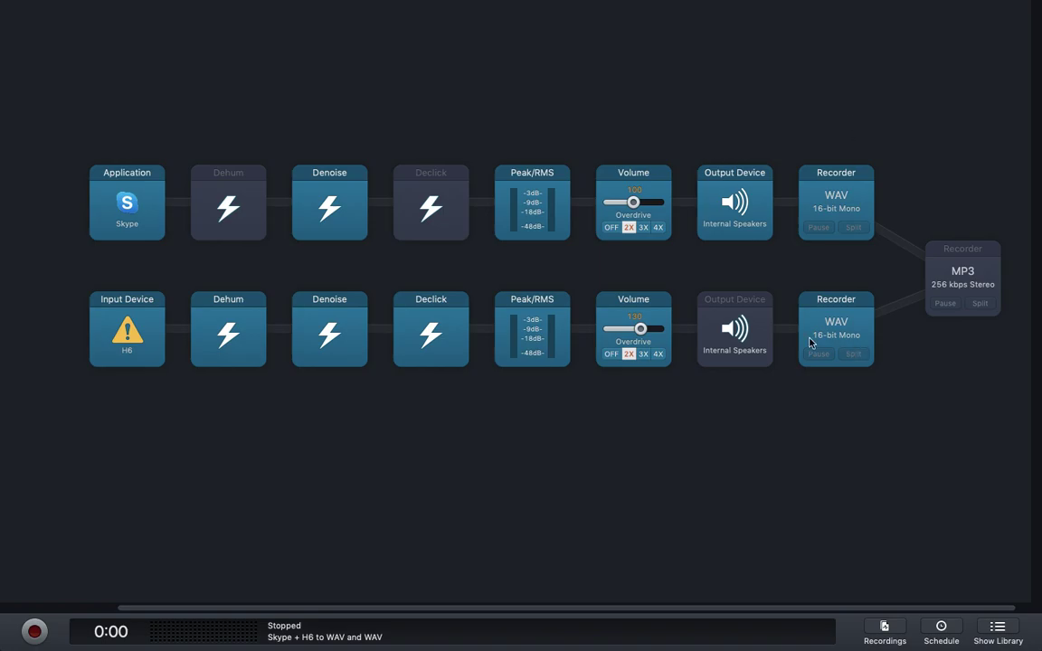
pyautogui.click(972, 285)
pyautogui.click(985, 368)
pyautogui.click(883, 631)
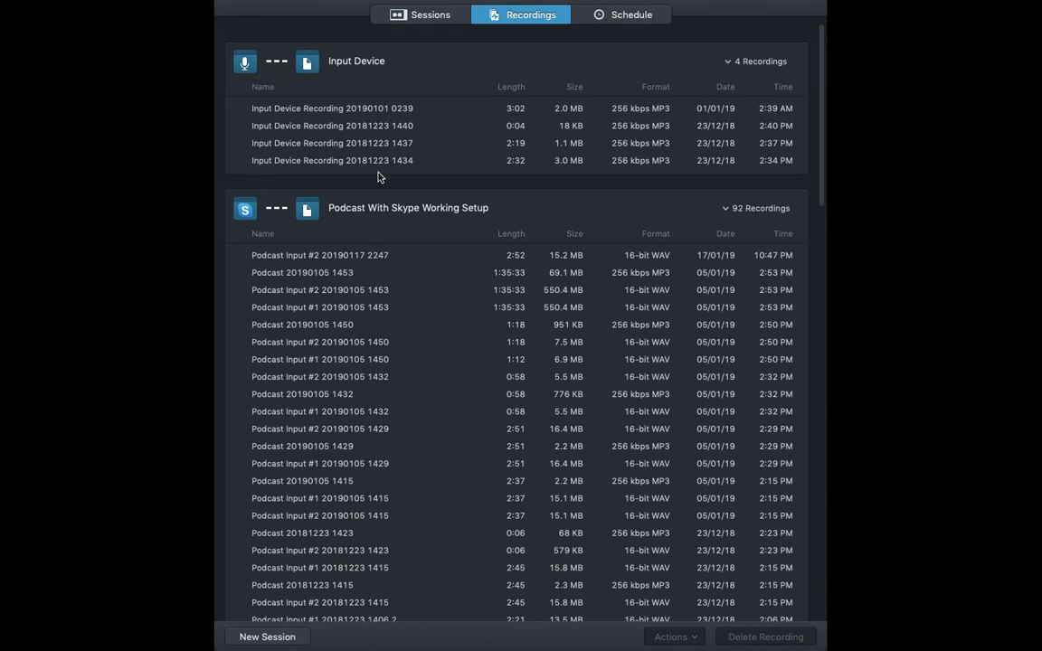
pyautogui.scroll(2, 379, 168)
pyautogui.click(467, 279)
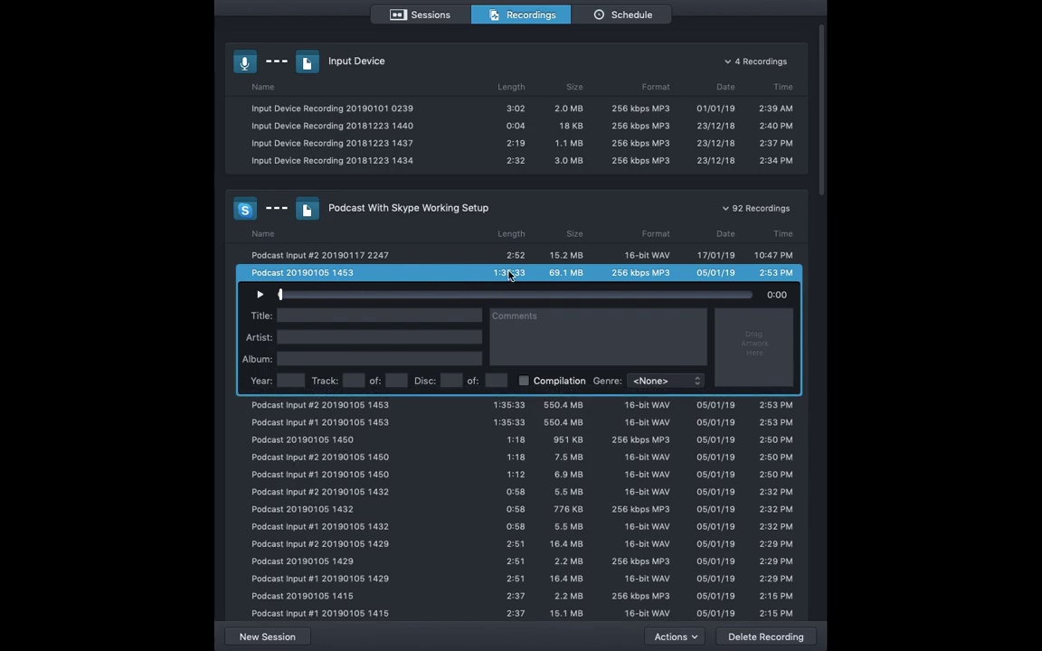
pyautogui.click(372, 424)
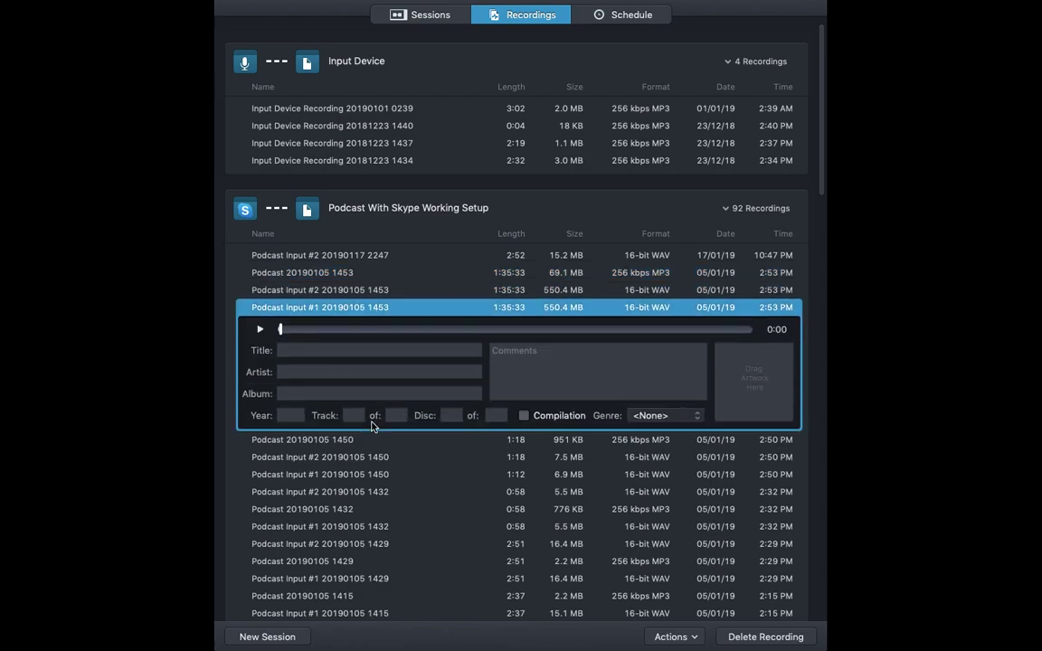
pyautogui.click(342, 287)
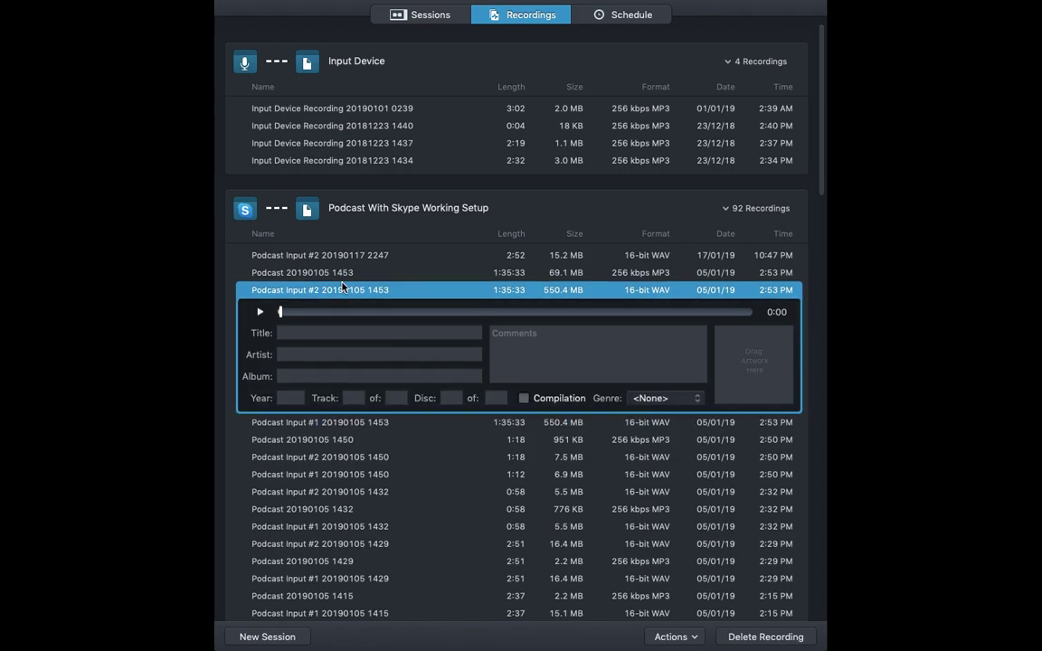
pyautogui.click(328, 424)
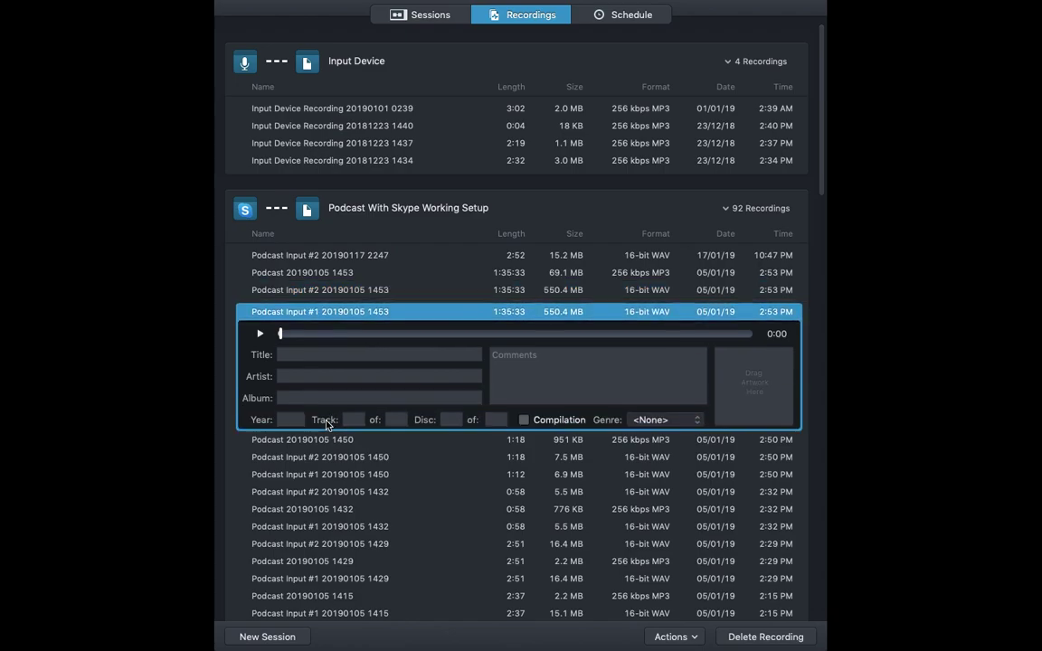
pyautogui.click(331, 291)
pyautogui.click(345, 277)
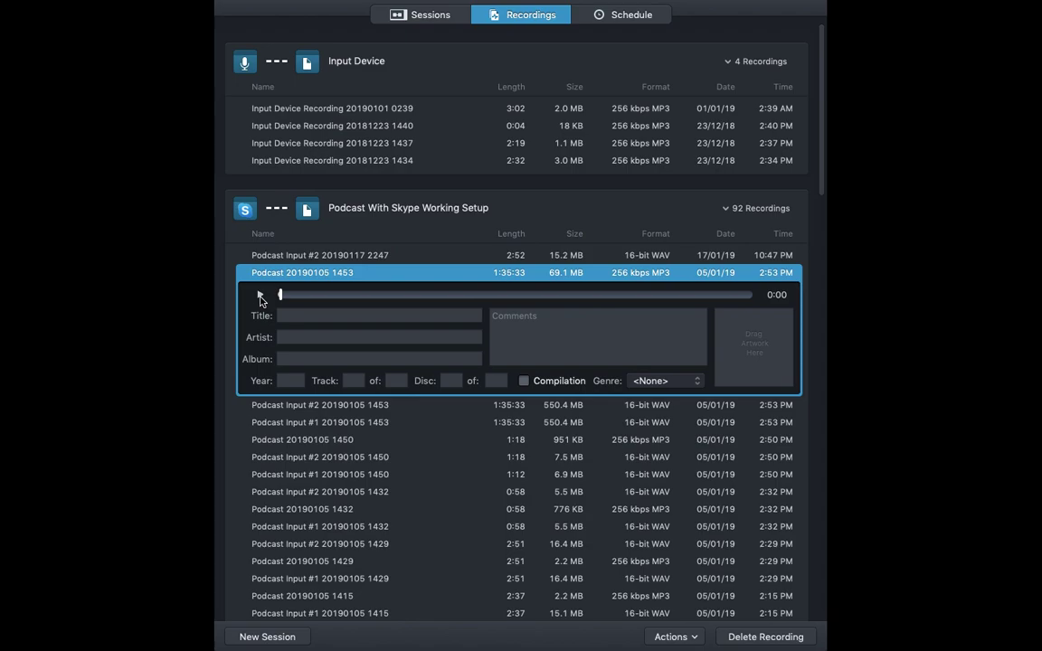
# - Preview the merged MP3 at 3:48, Input #2 at 5:25, and Input #1 from 3:09 to 10:42
pyautogui.click(261, 297)
pyautogui.click(299, 296)
pyautogui.click(262, 404)
pyautogui.click(261, 314)
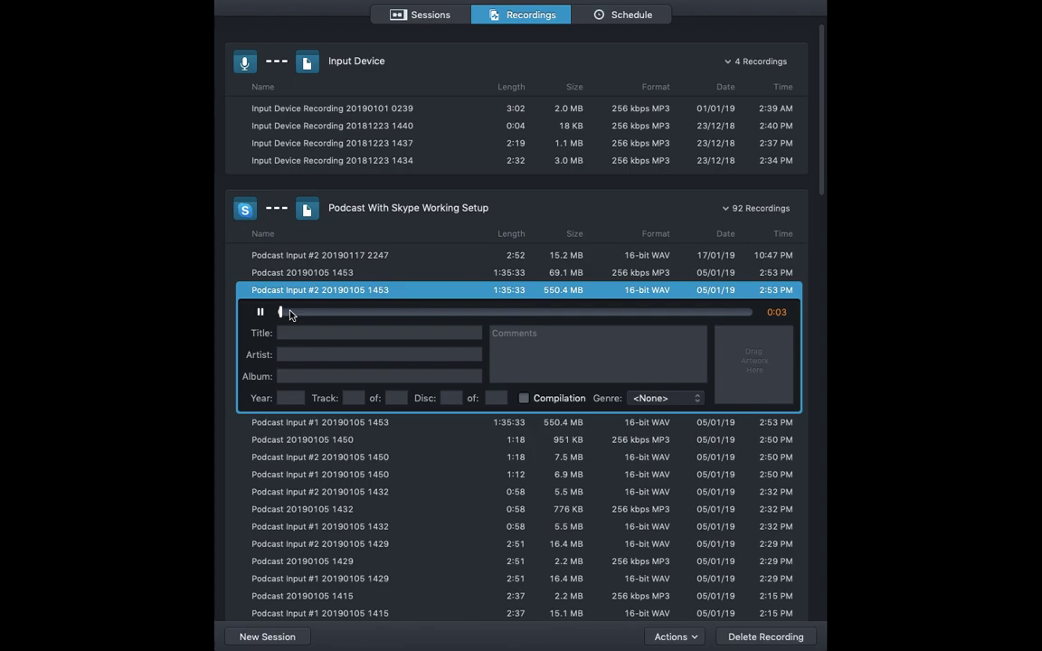
pyautogui.moveTo(291, 314); pyautogui.dragTo(308, 318)
pyautogui.click(267, 422)
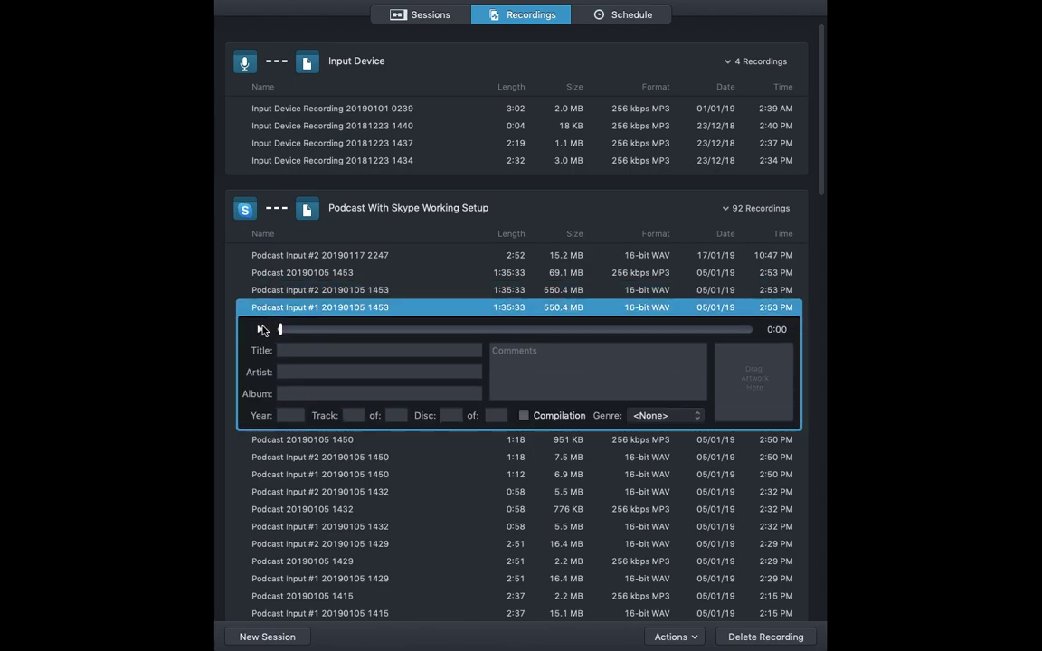
pyautogui.click(261, 330)
pyautogui.click(290, 331)
pyautogui.click(332, 331)
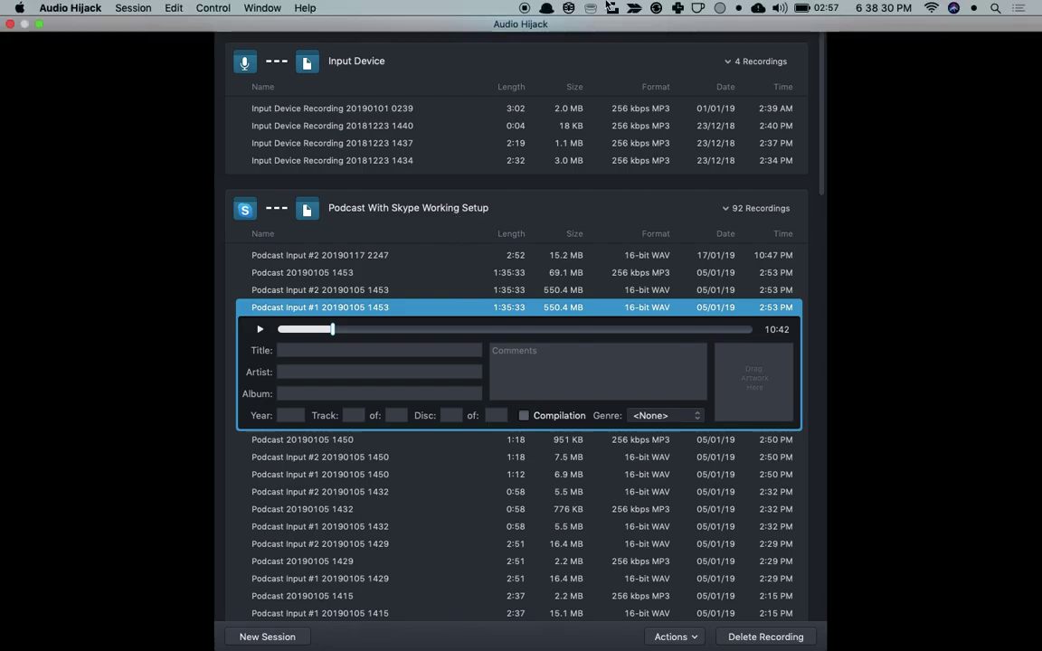
# - Check the Schedule, then show the Sessions overview and select the Input Device session
pyautogui.click(618, 19)
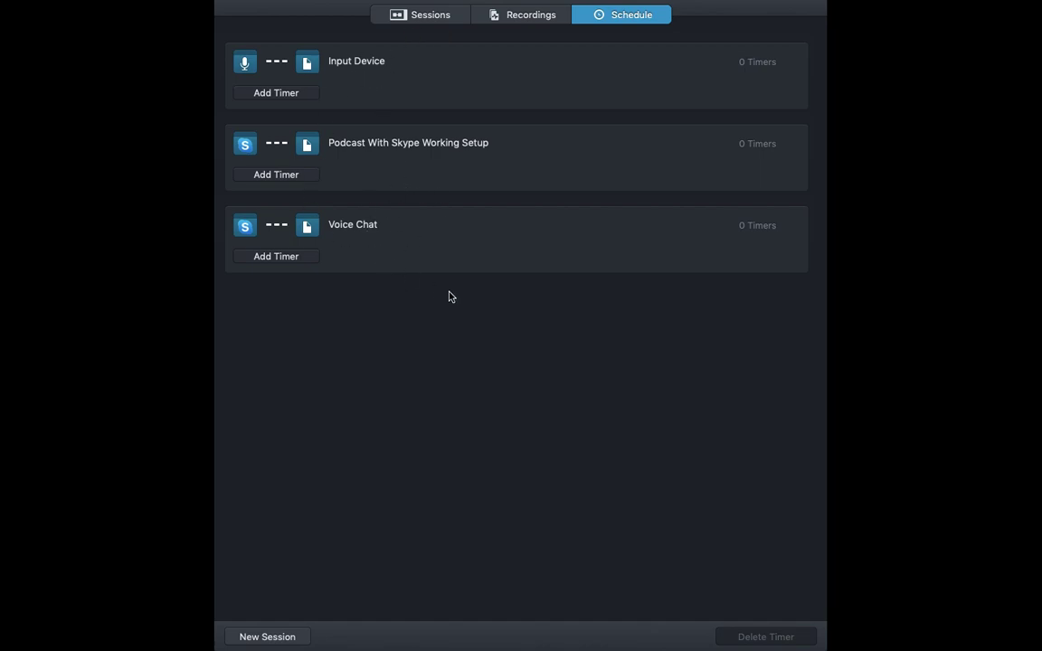
pyautogui.click(409, 19)
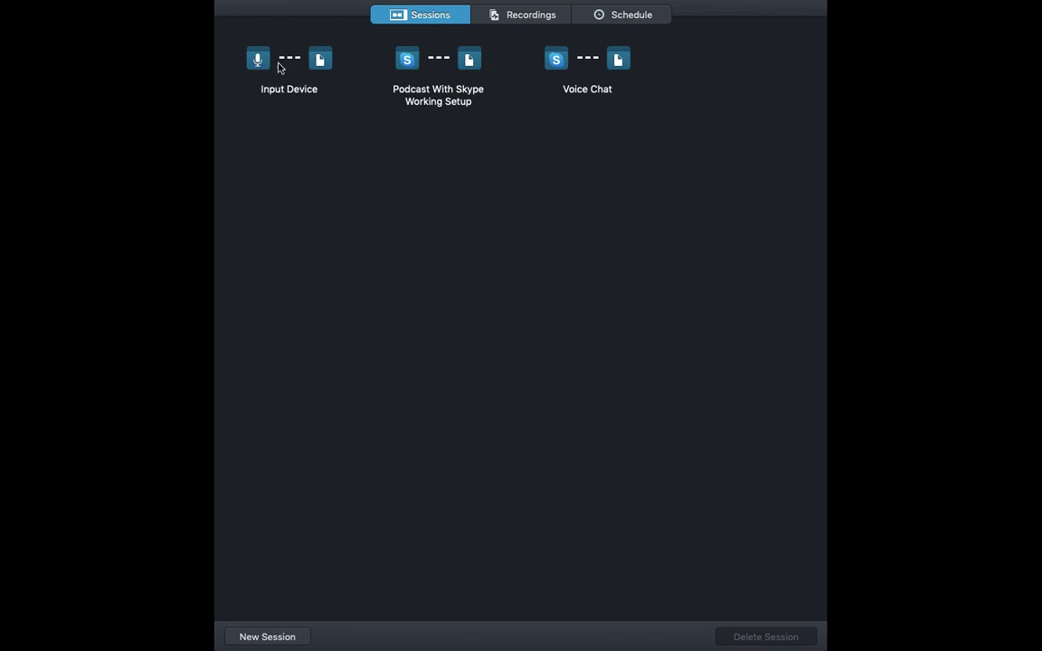
pyautogui.click(257, 62)
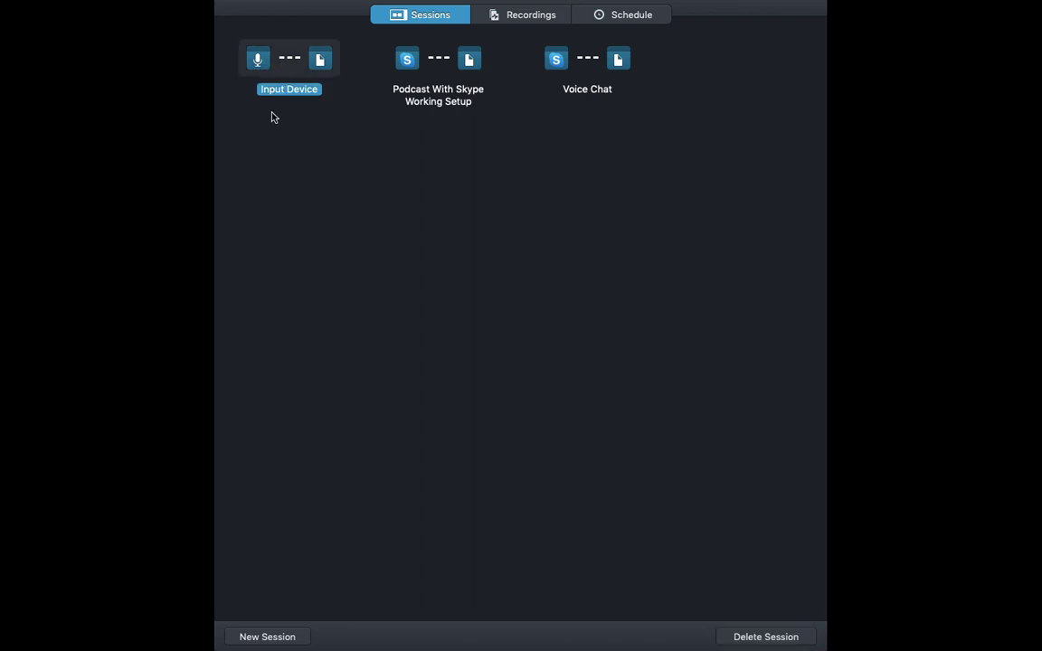
# - Open the Input Device session to inspect its Denoise, Dehum, Declick and Recorder blocks, then return to Recordings
pyautogui.doubleClick(258, 61)
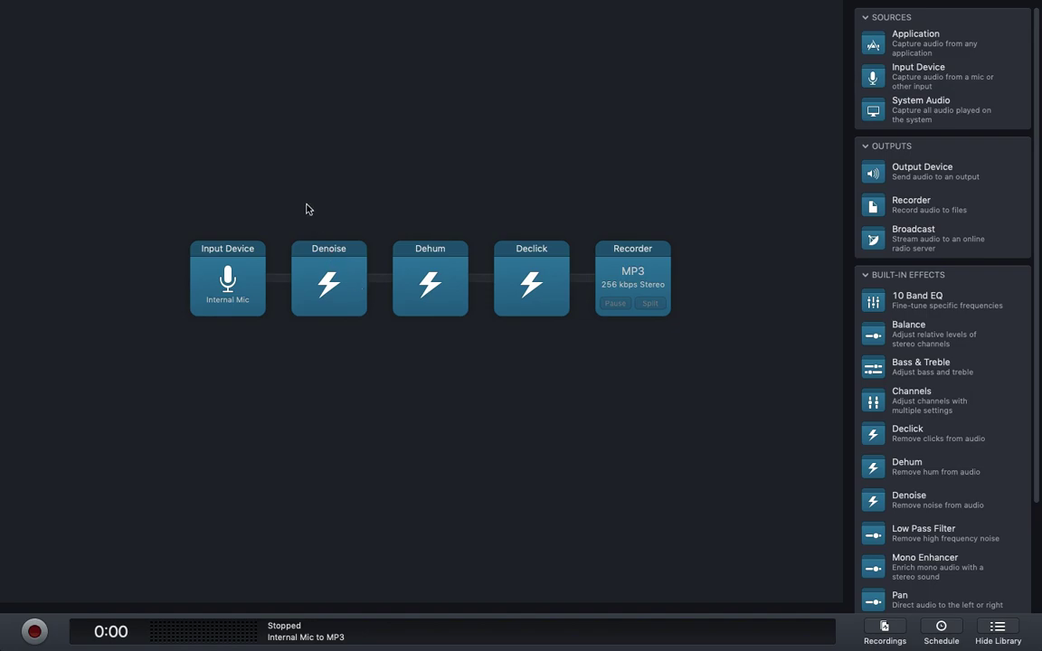
pyautogui.moveTo(304, 205)
pyautogui.mouseDown()
pyautogui.moveTo(326, 239)
pyautogui.moveTo(714, 370)
pyautogui.mouseUp()
pyautogui.click(654, 304)
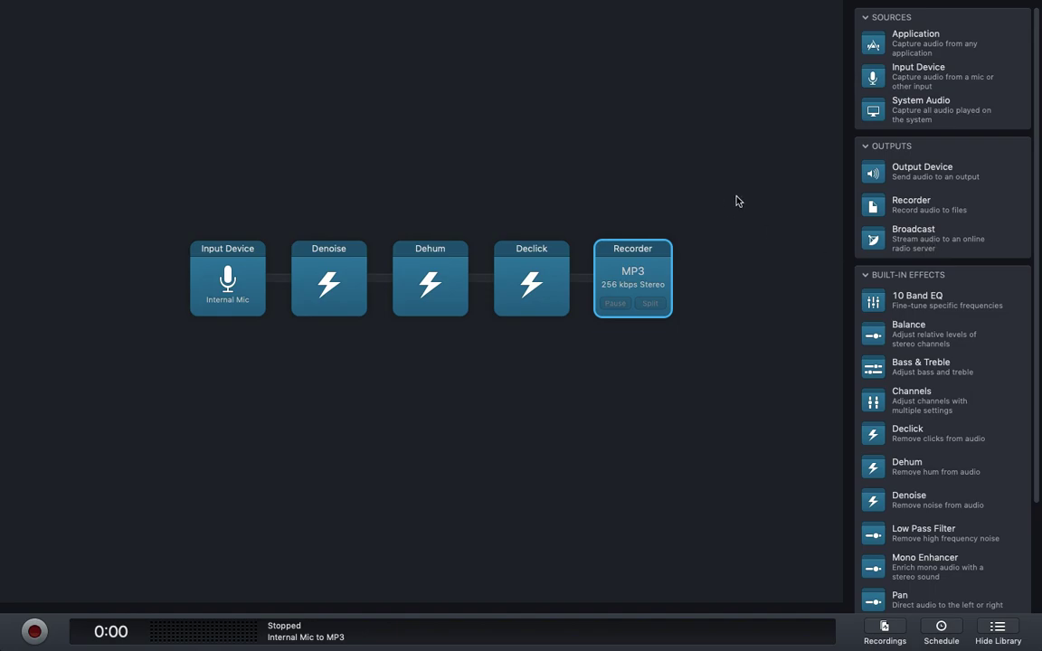
pyautogui.scroll(-3, 917, 292)
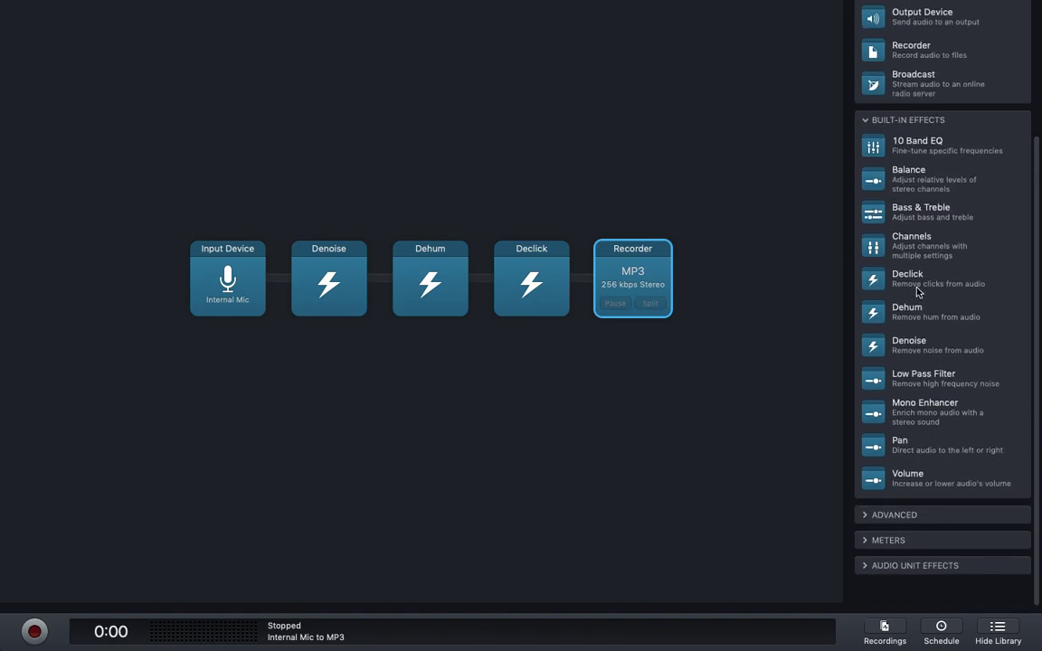
pyautogui.scroll(4, 918, 291)
pyautogui.scroll(-3, 911, 437)
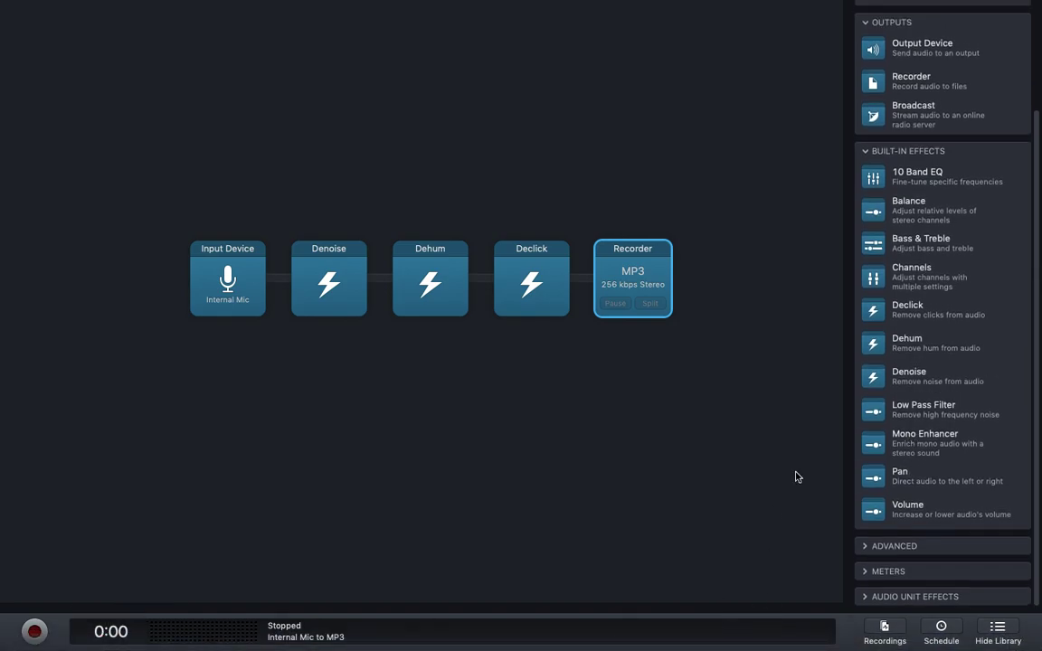
pyautogui.click(885, 633)
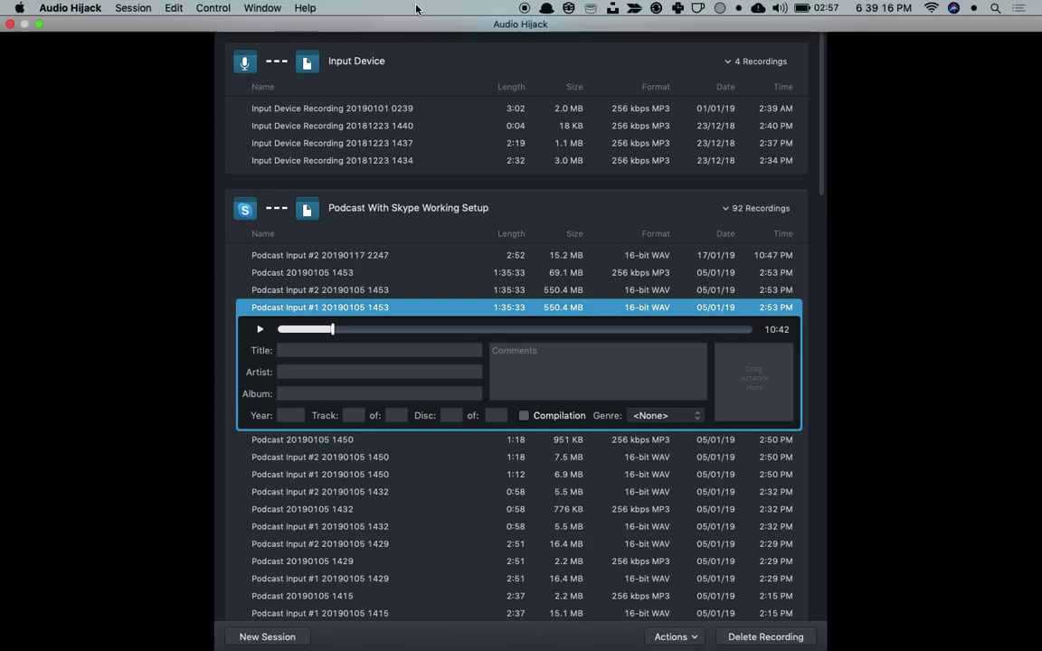
# - Browse the Input Device and Voice Chat tiles and the Schedule, then open Podcast With Skype Working Setup
pyautogui.click(419, 16)
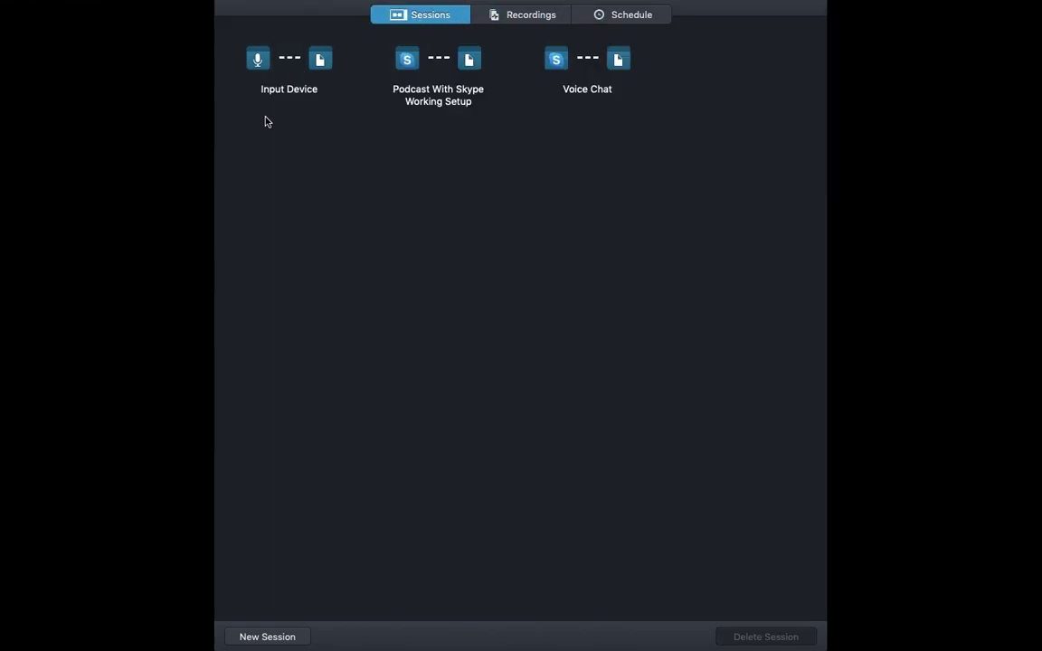
pyautogui.click(289, 60)
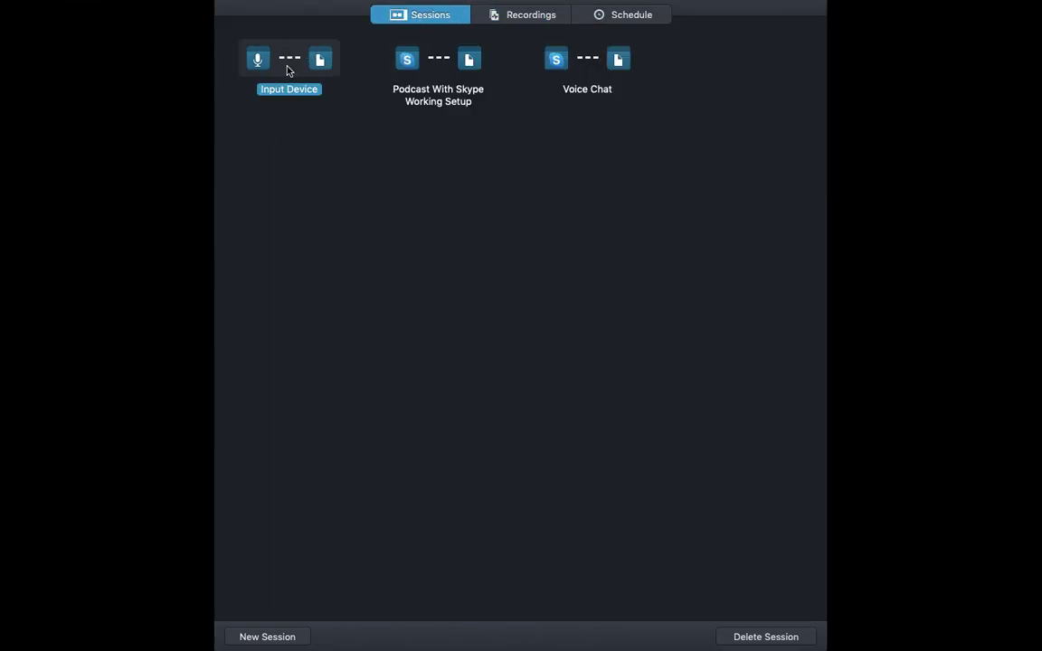
pyautogui.click(404, 80)
pyautogui.click(466, 142)
pyautogui.click(597, 98)
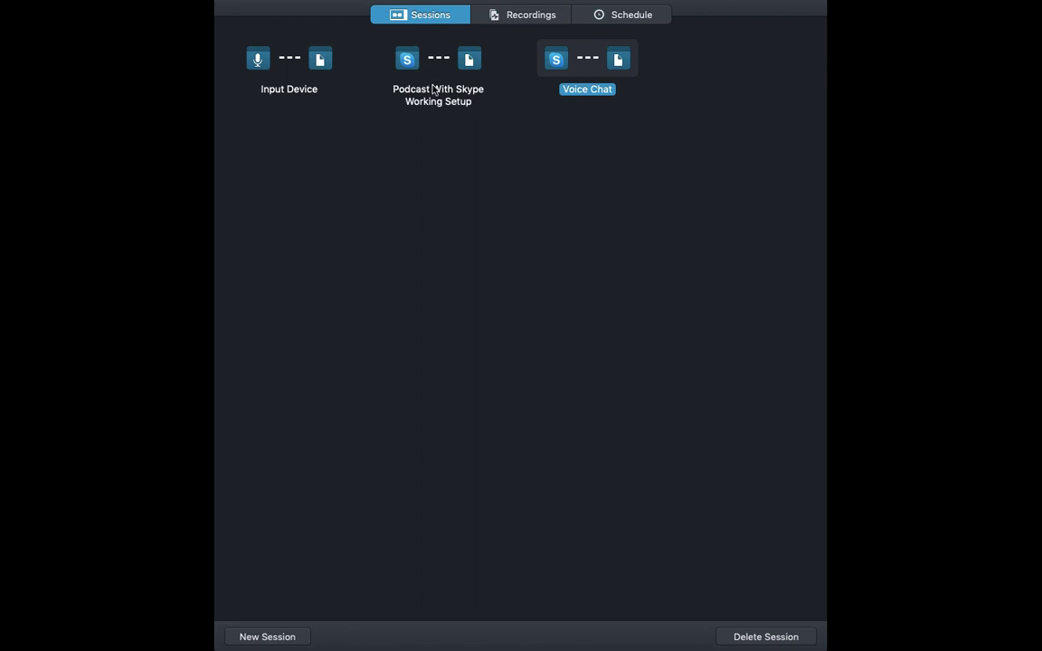
pyautogui.click(650, 16)
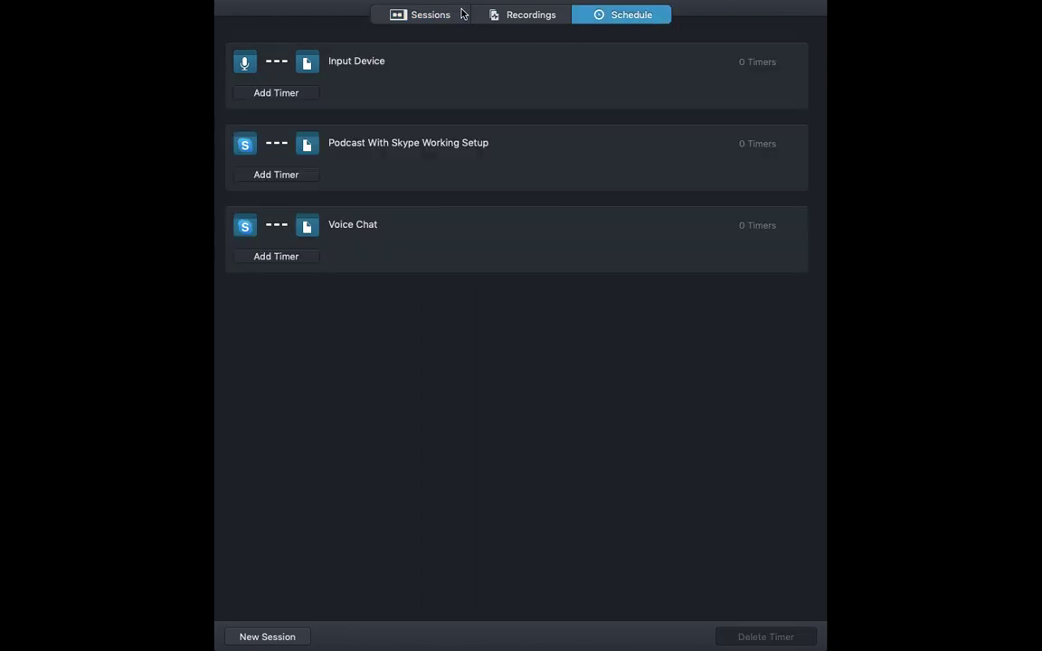
pyautogui.click(429, 20)
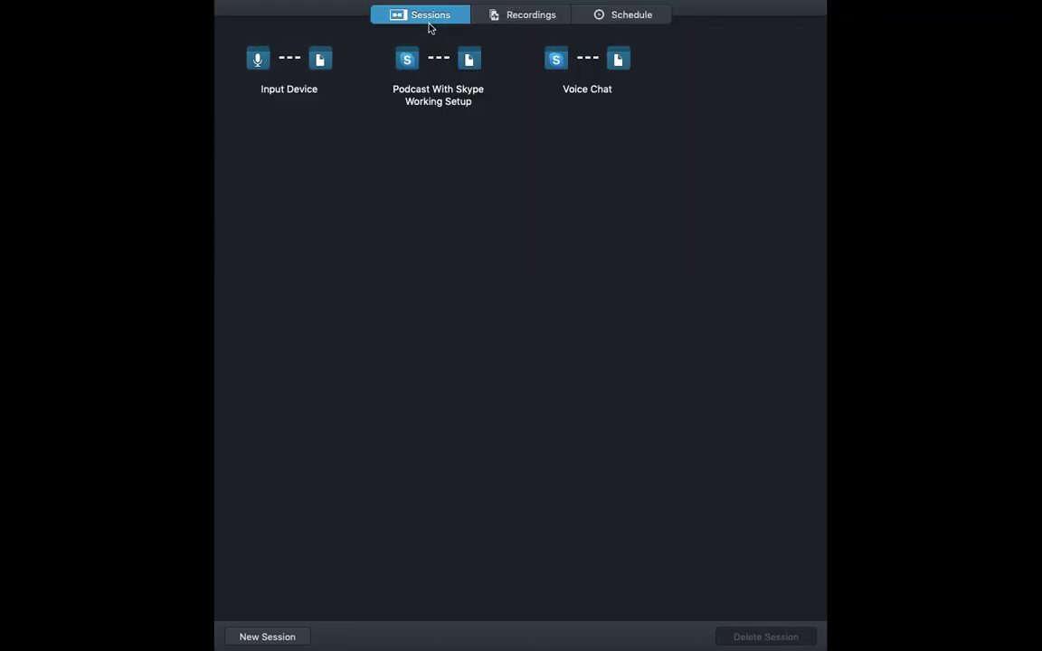
pyautogui.click(510, 25)
pyautogui.click(430, 25)
pyautogui.doubleClick(424, 106)
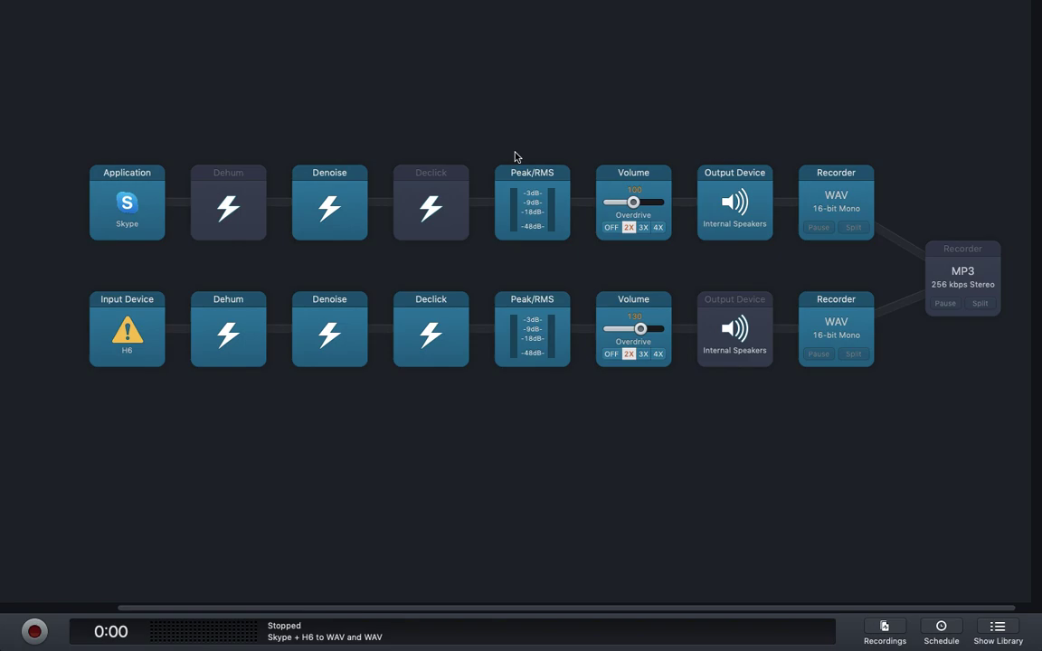